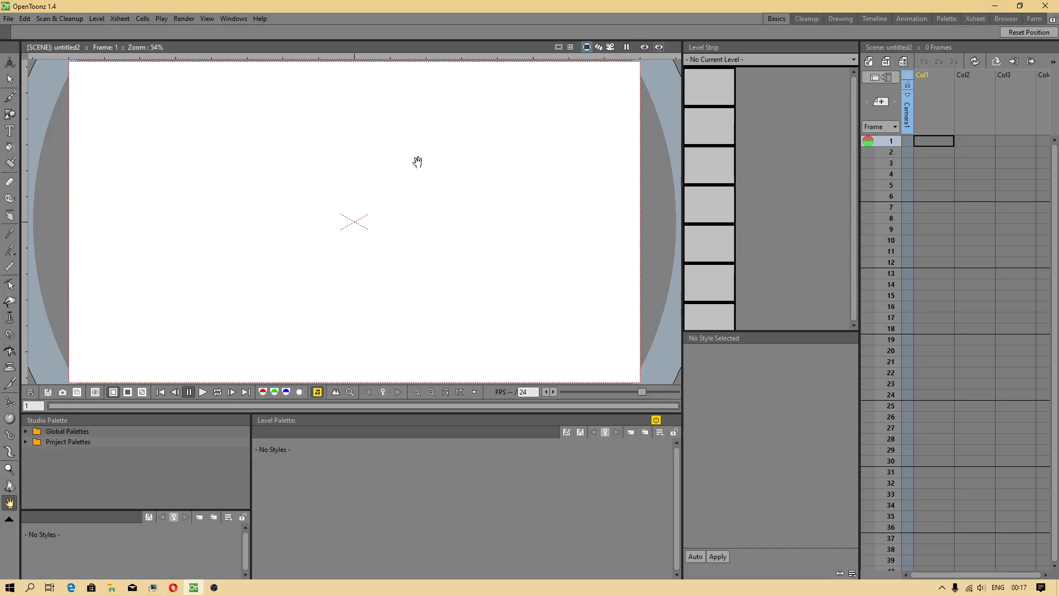
Select the Brush tool, then view and close the About OpenToonz dialog (version 1.4)
click(16, 97)
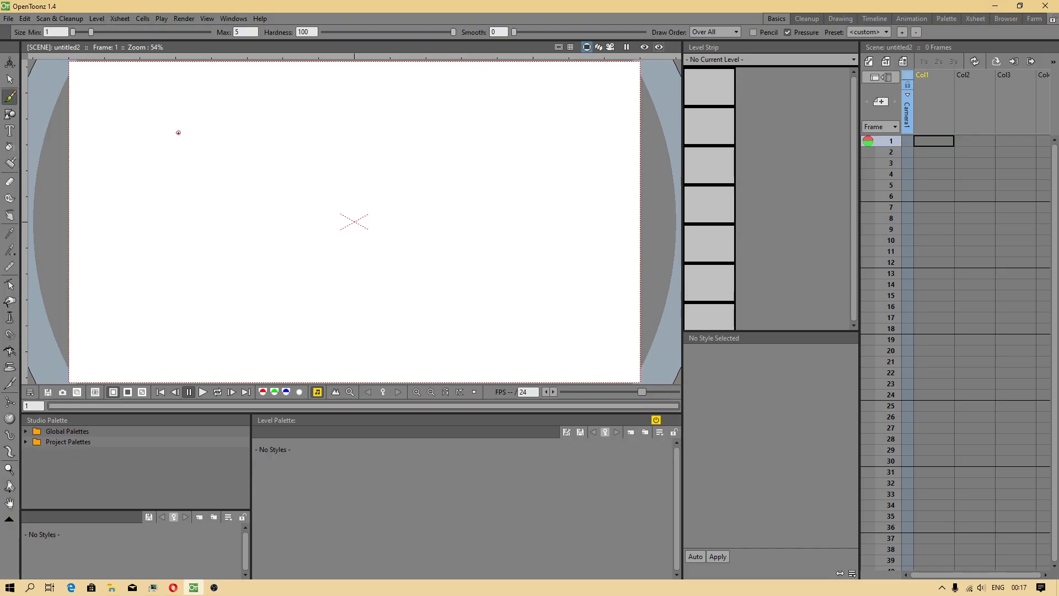
scroll(179, 133, up, 2)
scroll(178, 132, down, 1)
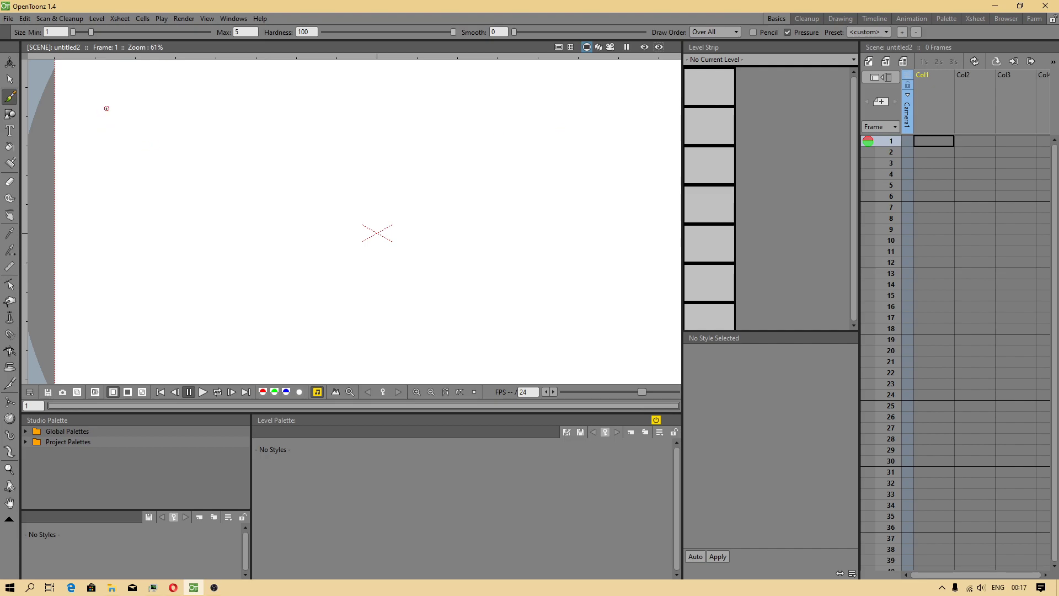
click(59, 19)
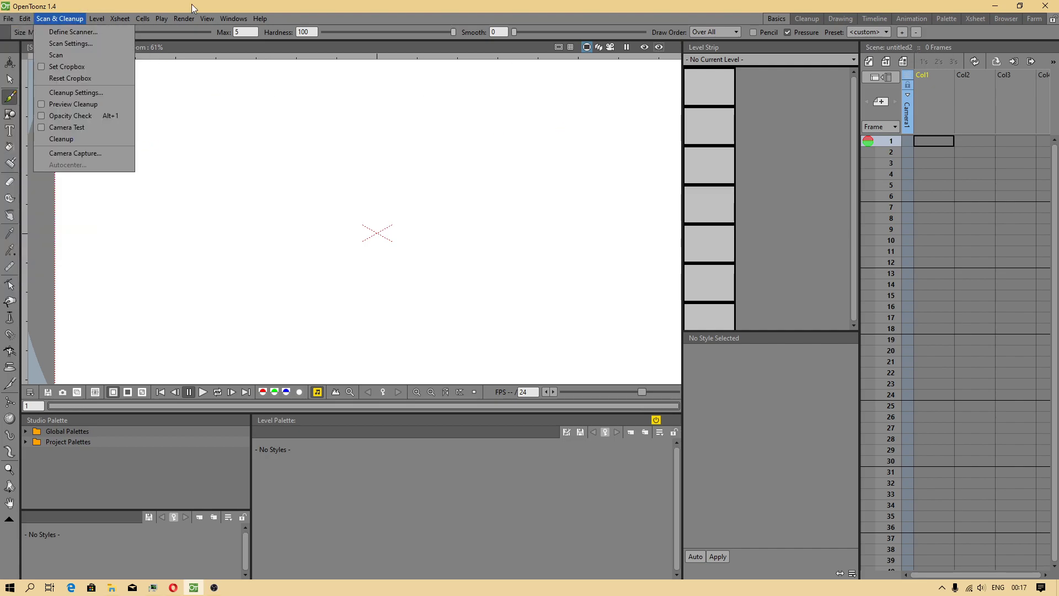
mouse_move(260, 18)
click(275, 45)
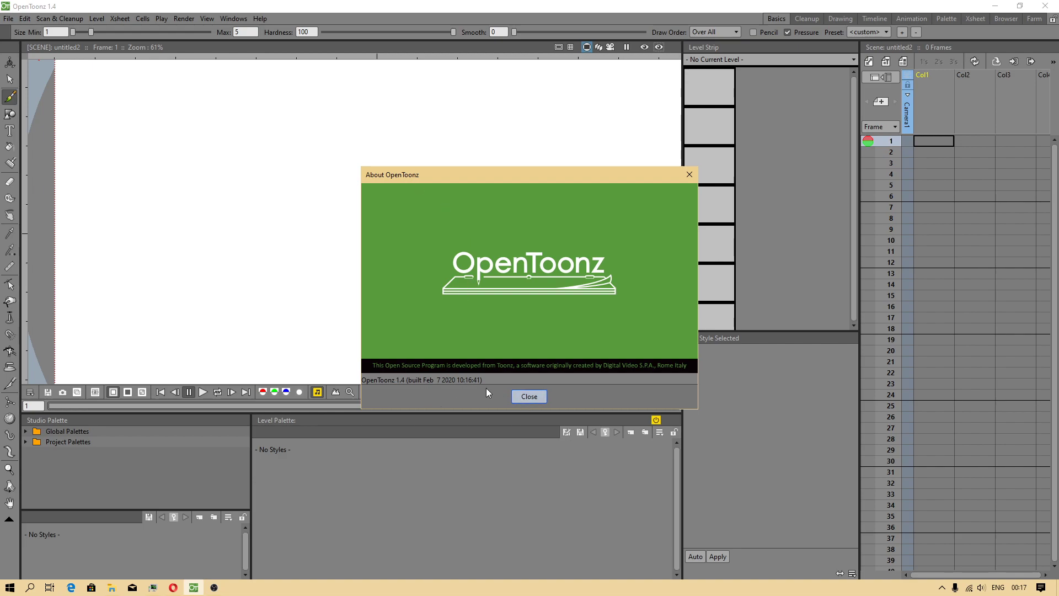
click(530, 397)
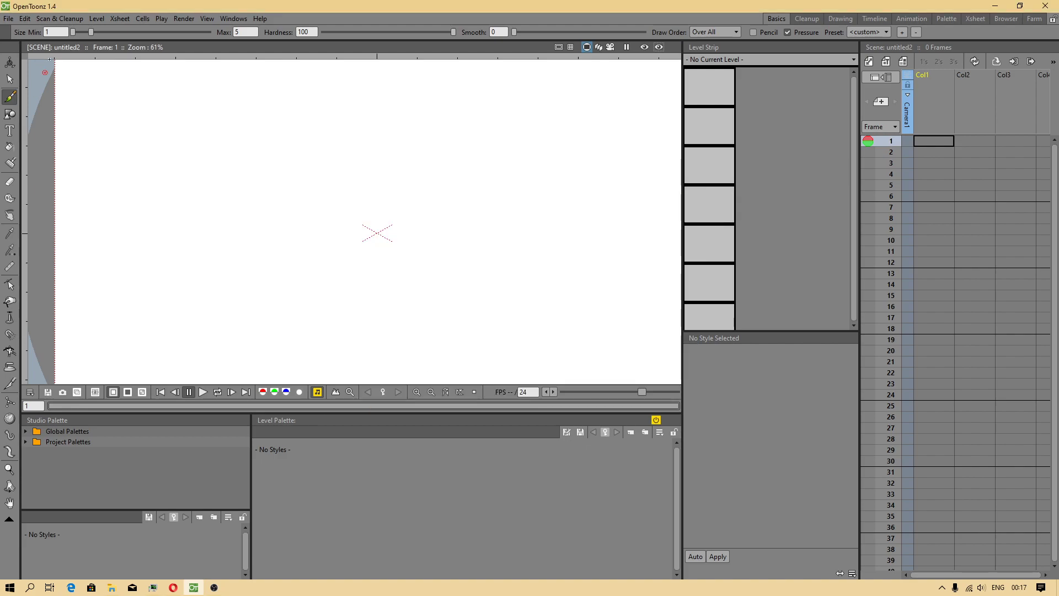
Set Default Level Type to Toonz Vector Level in the Drawing preferences
click(8, 18)
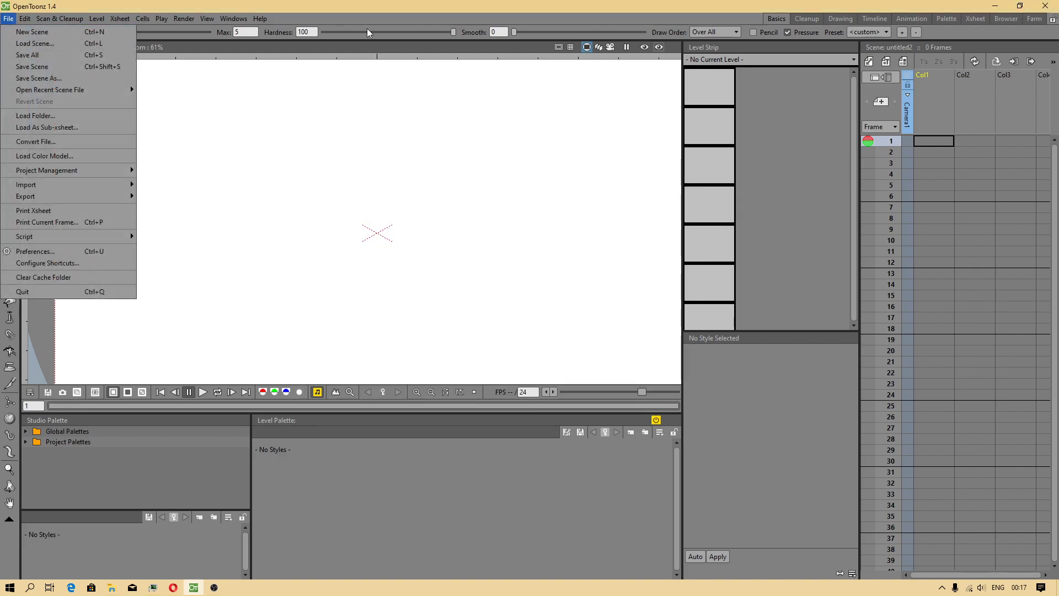
click(2, 27)
click(7, 19)
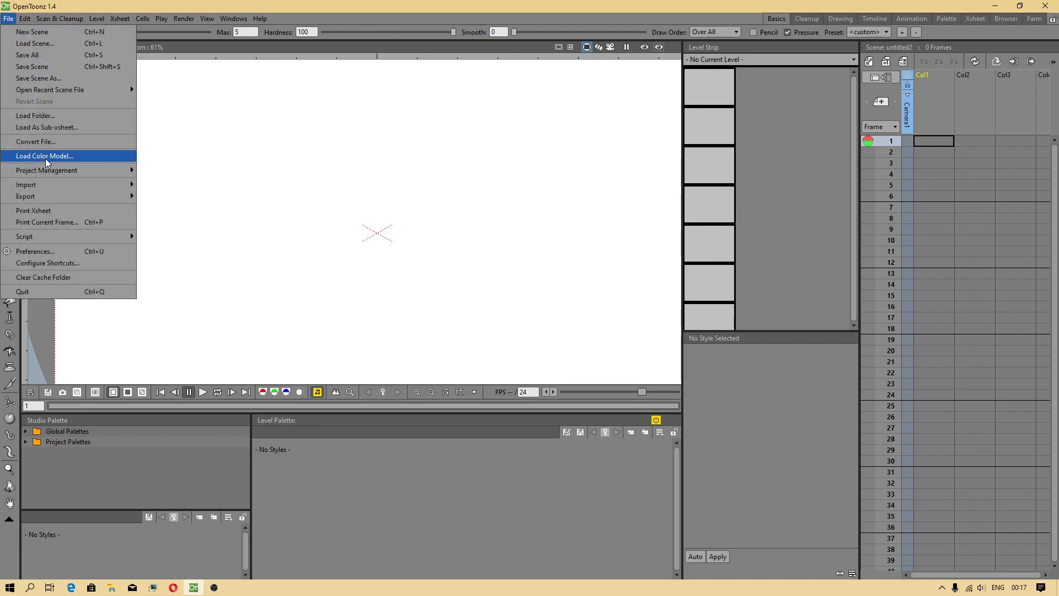
click(70, 254)
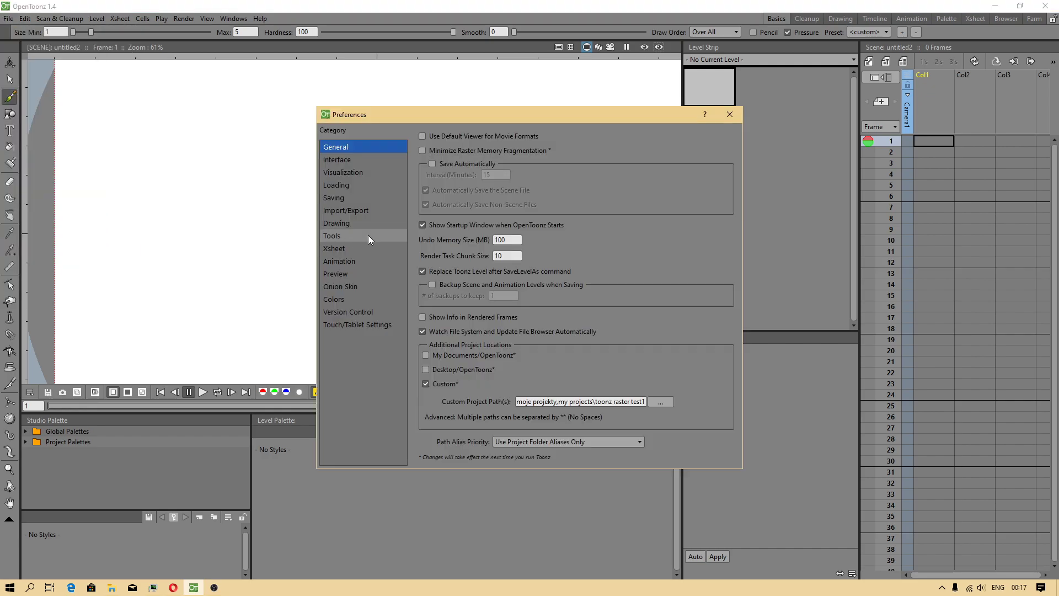
click(341, 222)
click(563, 157)
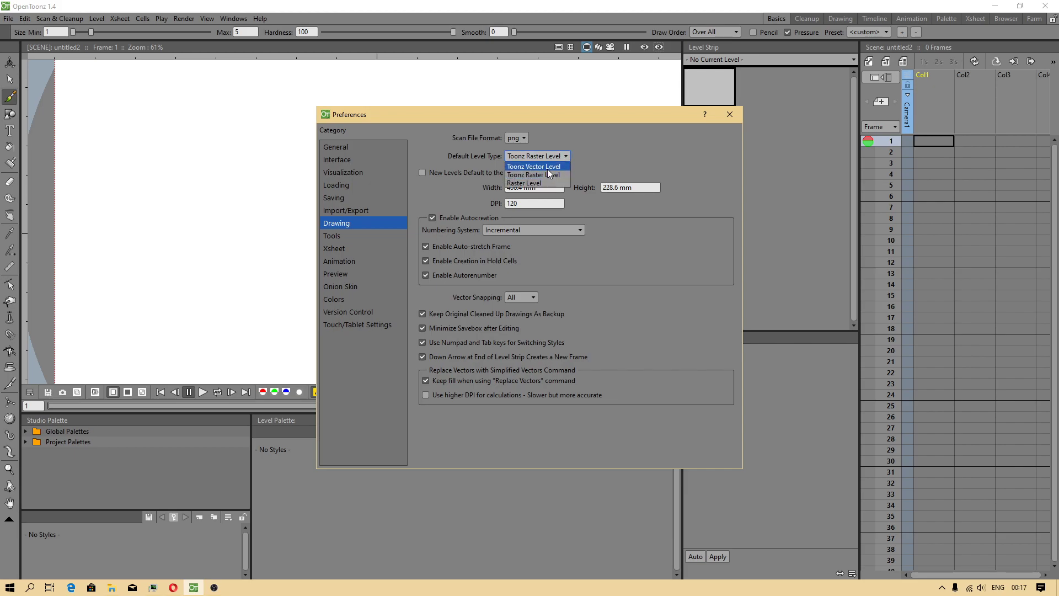
click(548, 167)
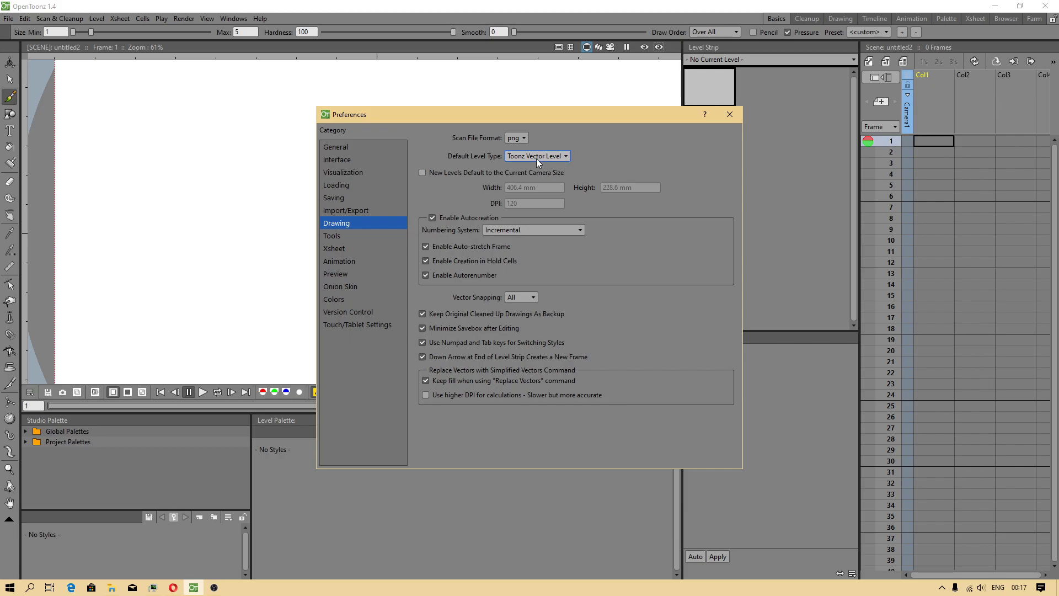
click(729, 117)
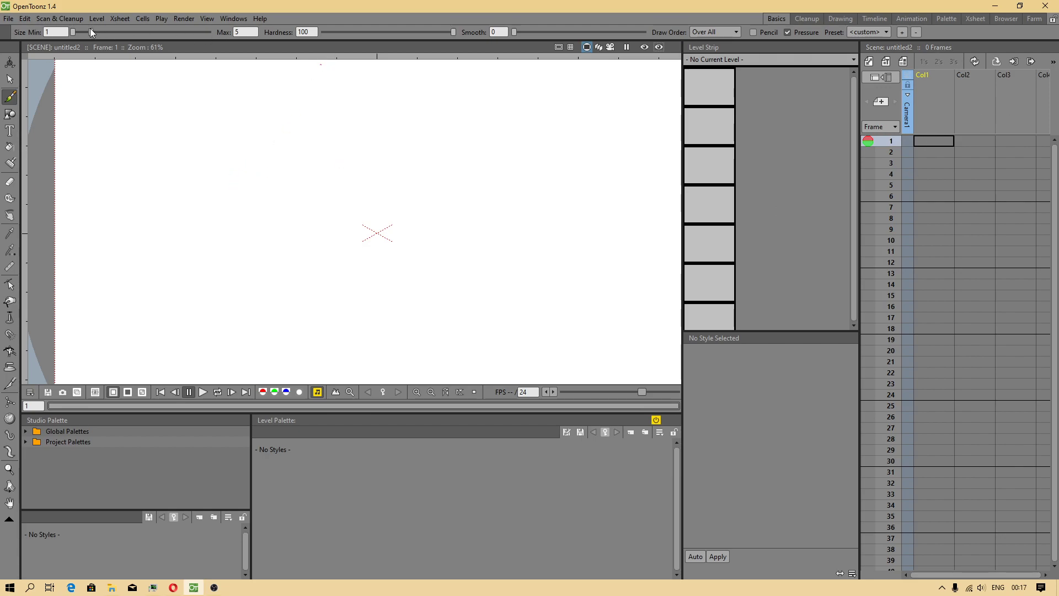
Lower the brush Size Max, then draw a curved test stroke and undo it
drag(88, 31, 80, 32)
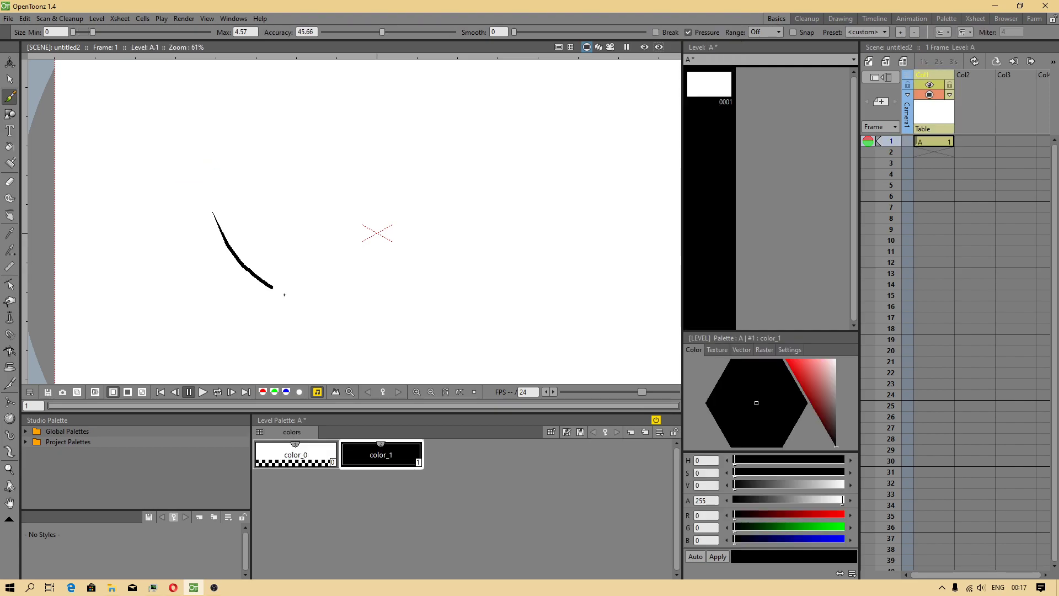
mouse_move(213, 213)
mouse_down()
mouse_move(414, 261)
mouse_move(446, 151)
mouse_up()
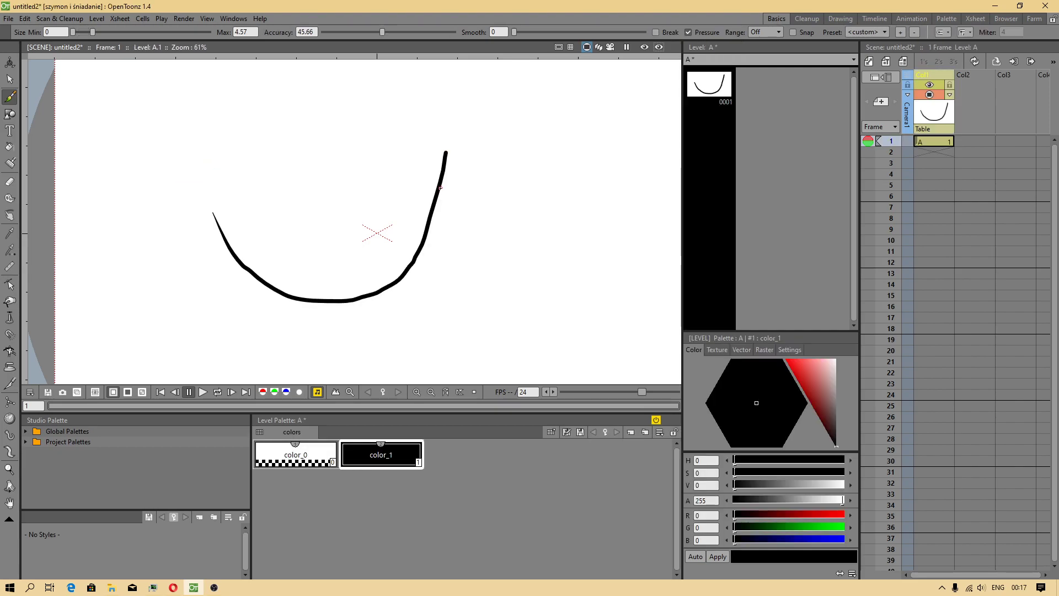
key(ctrl+z)
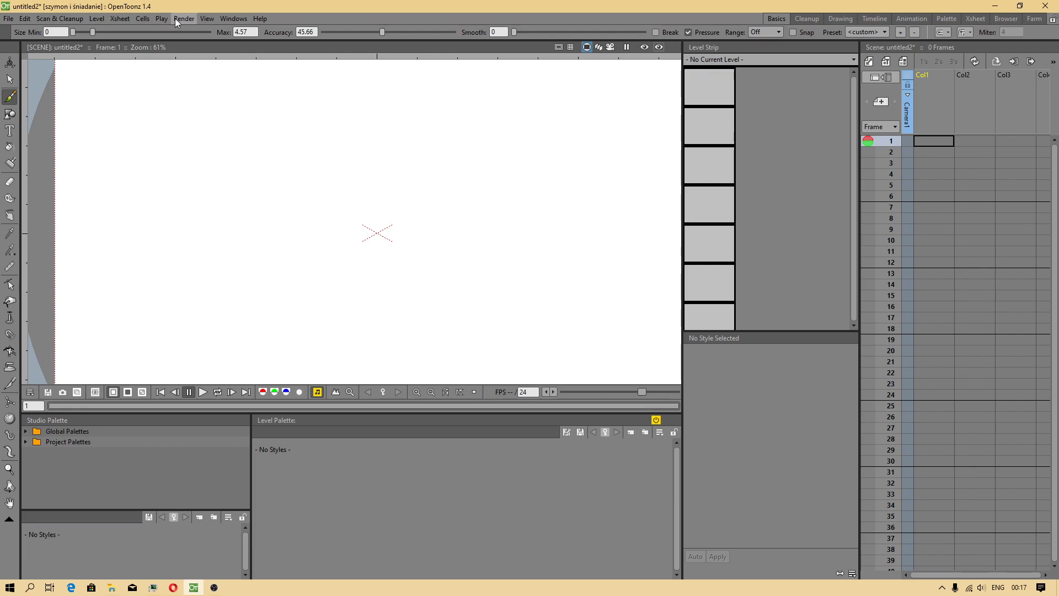
Toggle Visualize Vector As Raster, then draw a U-shaped test stroke and undo it
click(203, 19)
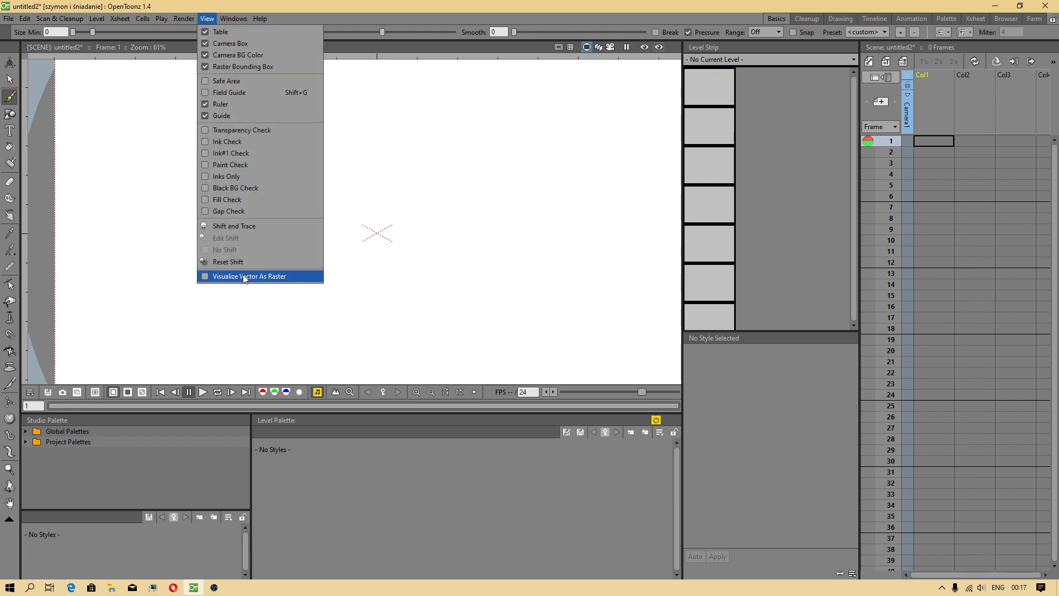
click(206, 276)
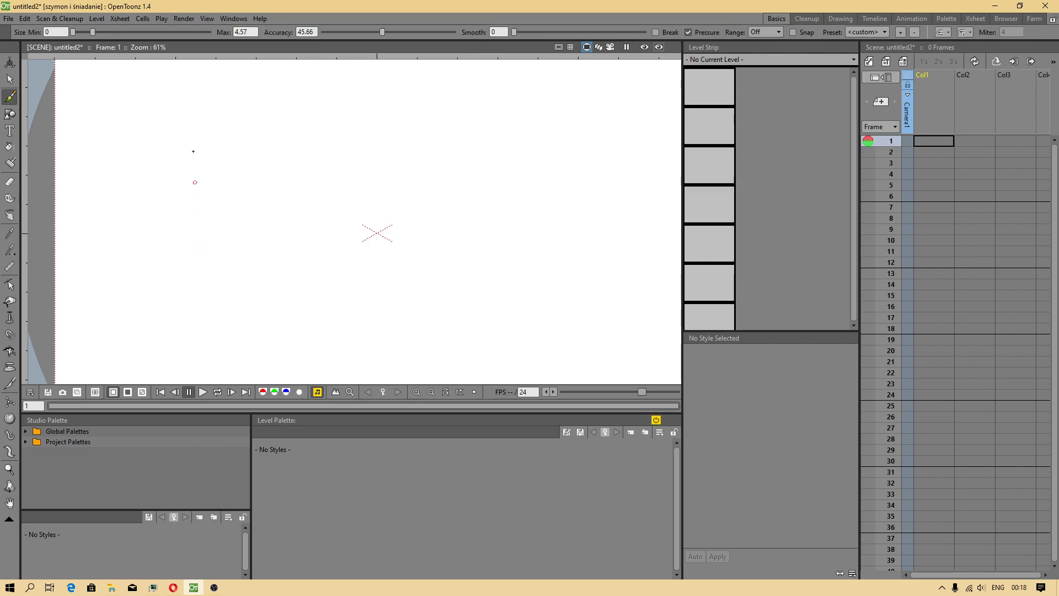
drag(193, 121, 419, 126)
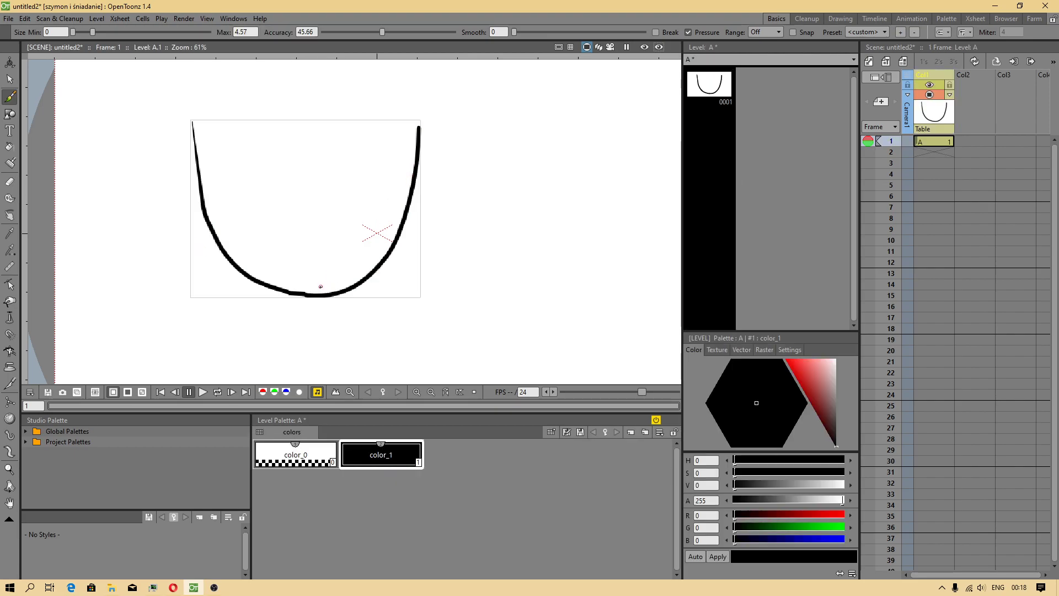
key(ctrl+z)
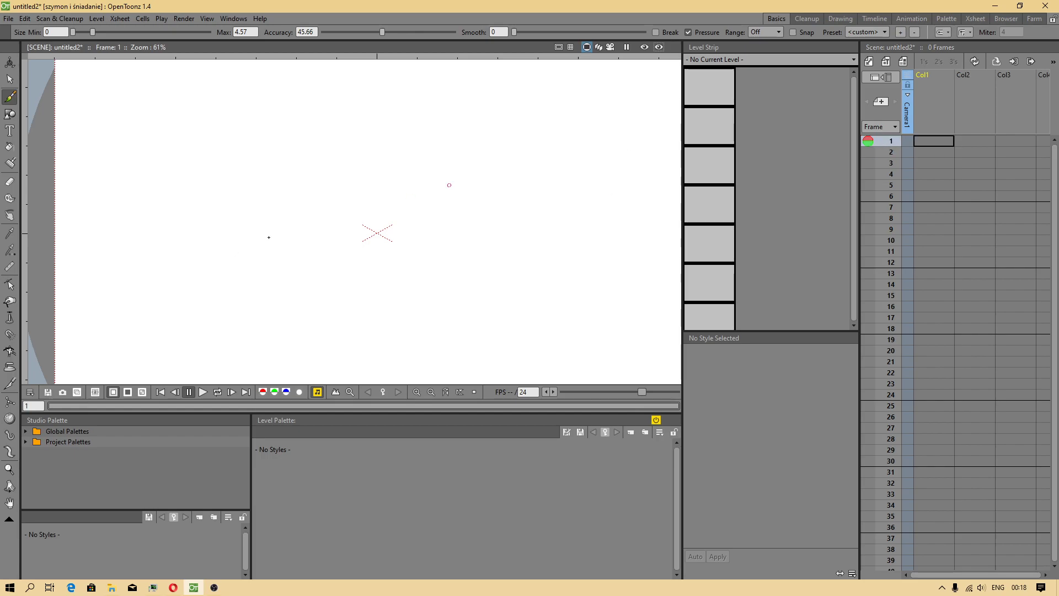
Brush the U-shaped head, eyebrow arcs and smiling mouth on frame 1, then go to frame 2
mouse_move(221, 148)
mouse_down()
mouse_move(326, 273)
mouse_move(454, 108)
mouse_up()
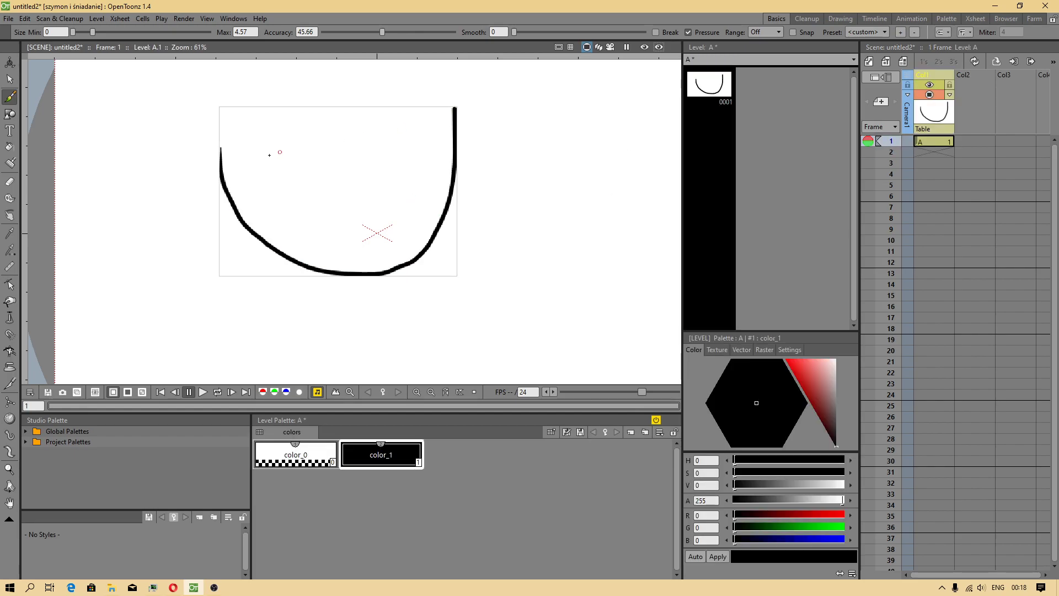
mouse_move(252, 168)
mouse_down()
mouse_move(298, 127)
mouse_move(401, 114)
mouse_move(416, 127)
mouse_up()
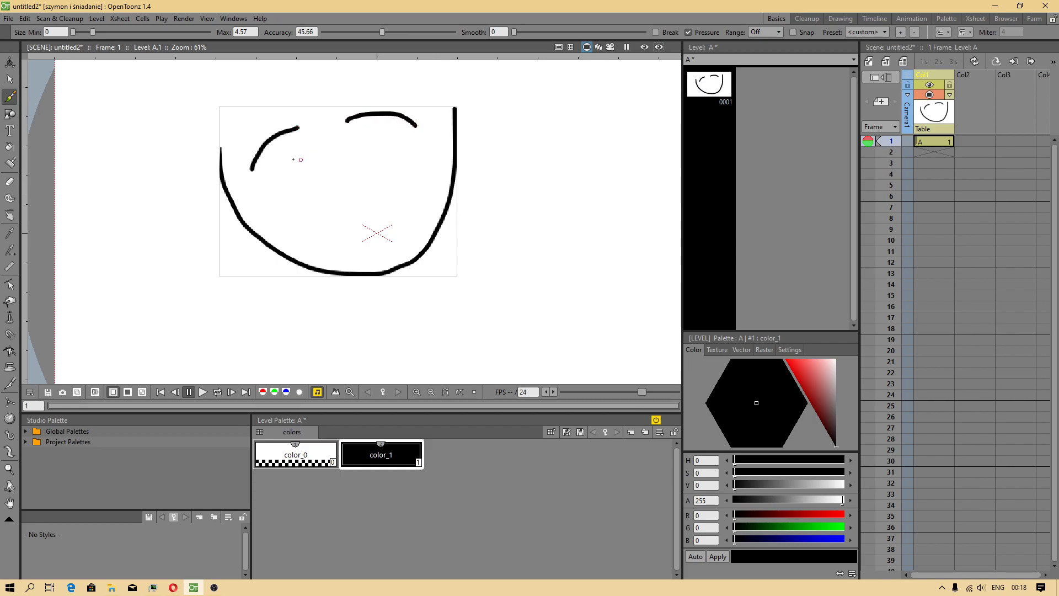
mouse_move(293, 152)
mouse_down()
mouse_move(350, 144)
mouse_move(324, 192)
mouse_move(340, 194)
mouse_up()
mouse_move(288, 215)
mouse_down()
mouse_move(321, 225)
mouse_move(387, 207)
mouse_move(306, 250)
mouse_move(287, 219)
mouse_up()
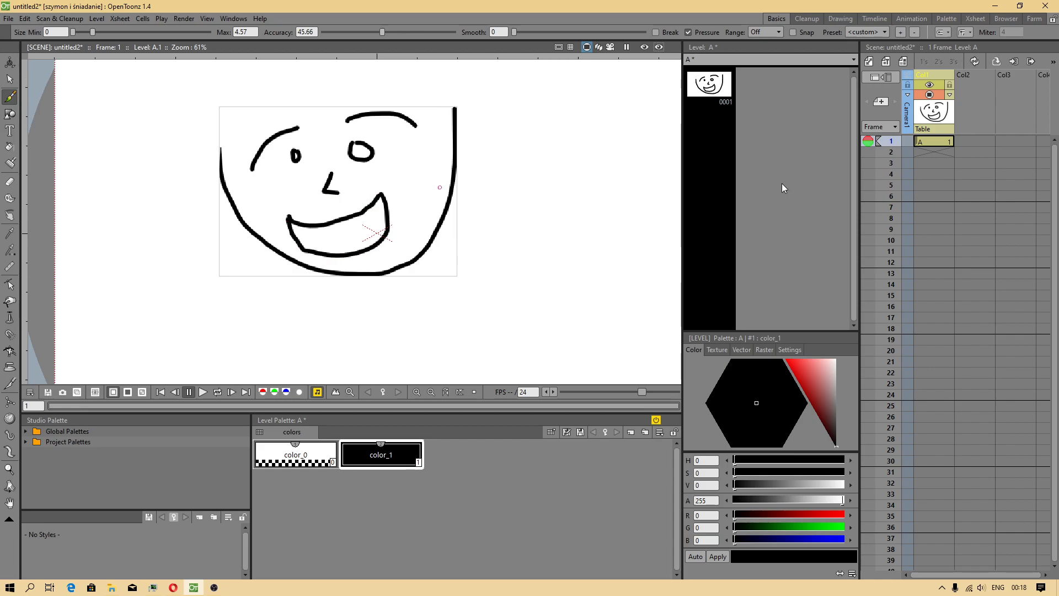
click(932, 152)
Show frame 1 as onion skin and trace the eyebrows on frame 2
click(868, 142)
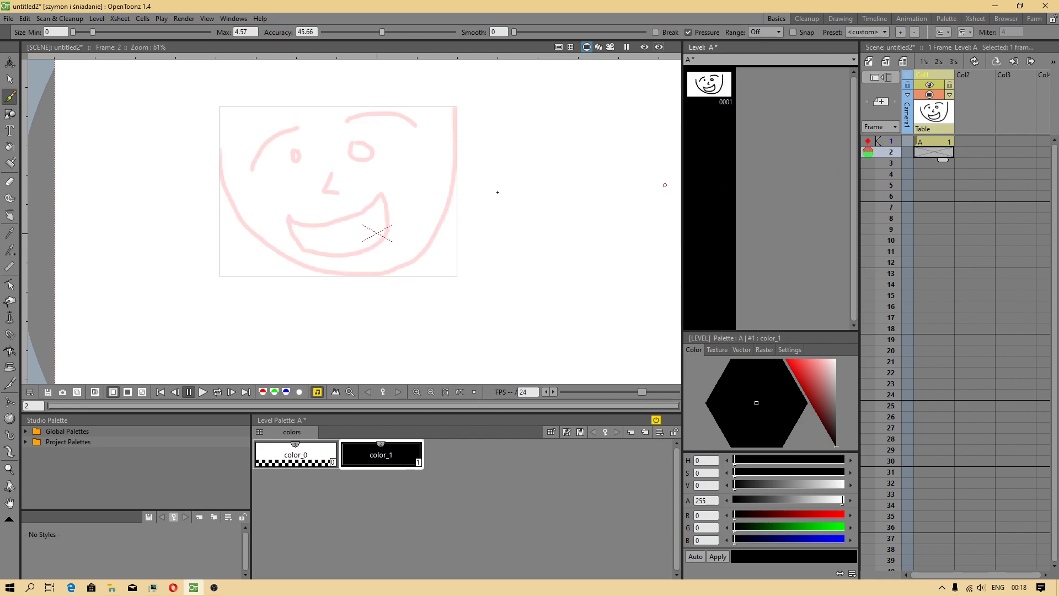
scroll(307, 123, up, 1)
mouse_move(233, 182)
mouse_down()
mouse_move(300, 132)
mouse_move(420, 103)
mouse_move(450, 116)
mouse_up()
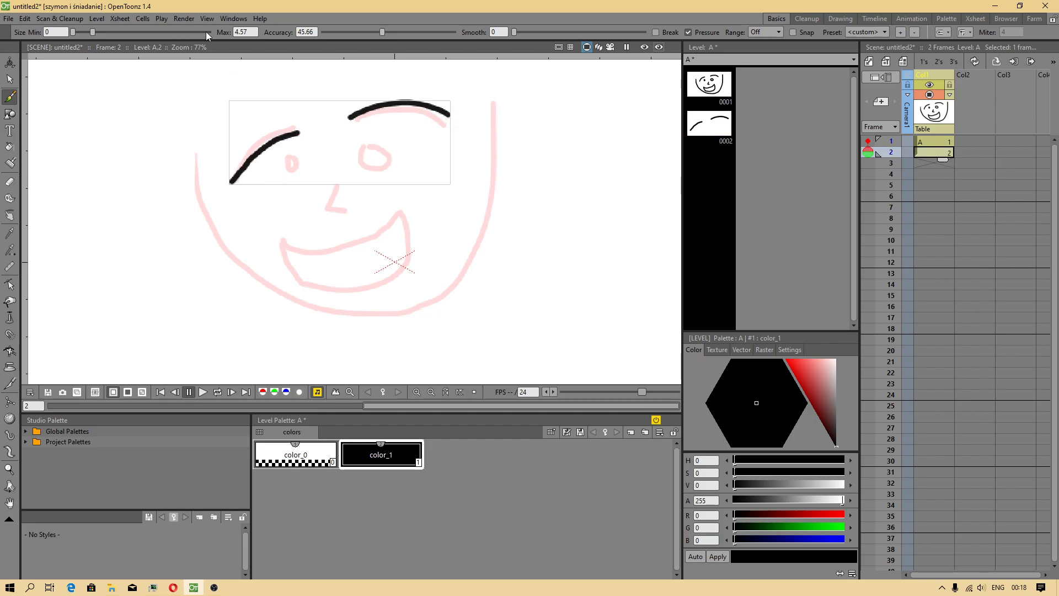
click(174, 18)
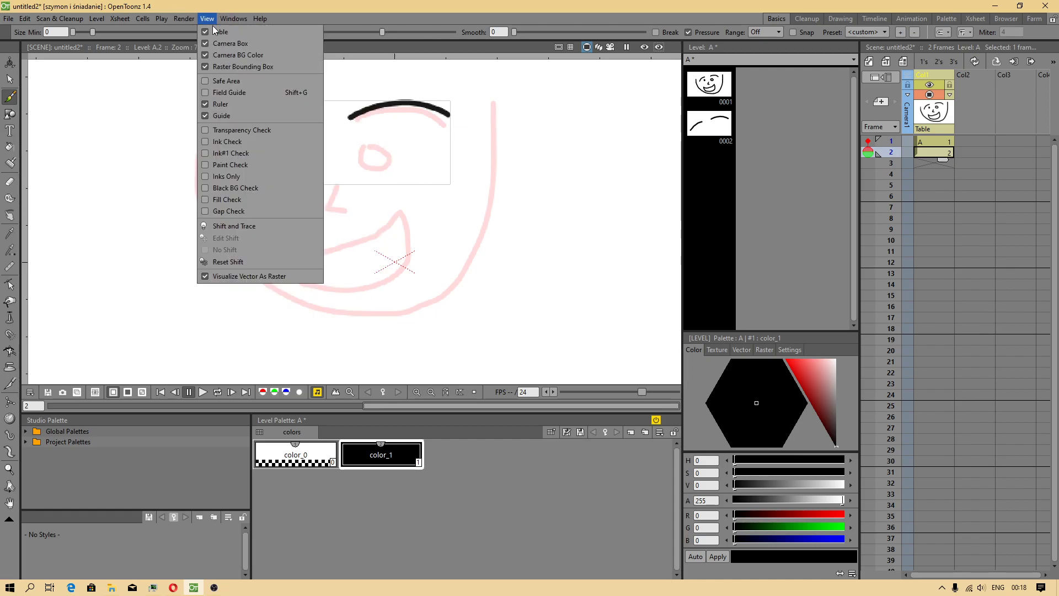
click(232, 276)
Trace the eyes, nose, mouth and face outline on frame 2, then select frame 3
mouse_move(231, 181)
mouse_down()
mouse_move(299, 133)
mouse_move(293, 153)
mouse_up()
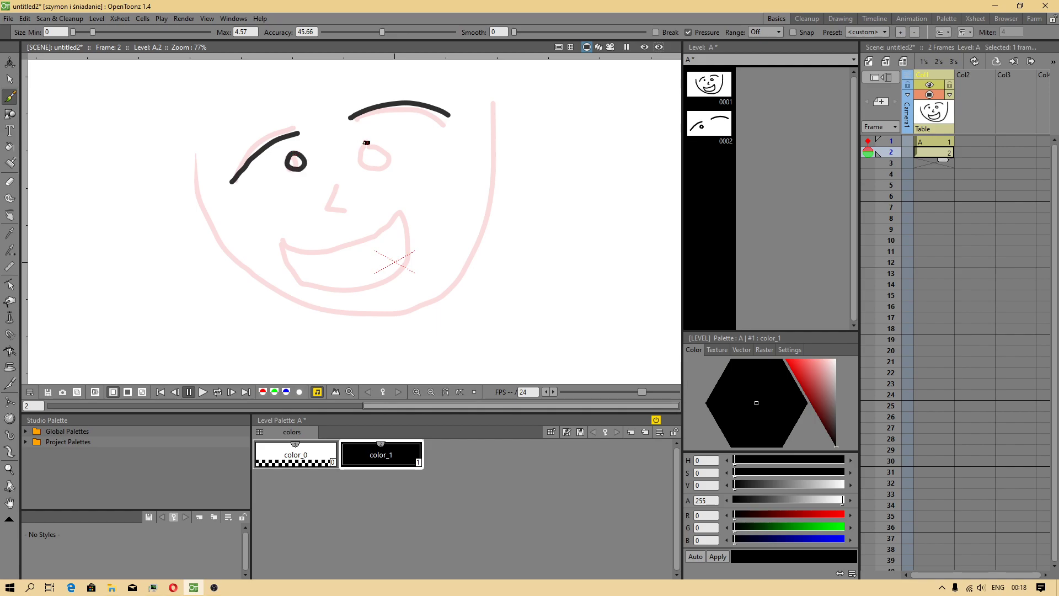
drag(367, 143, 368, 142)
drag(336, 184, 345, 209)
mouse_move(284, 243)
mouse_down()
mouse_move(308, 278)
mouse_move(276, 251)
mouse_move(281, 244)
mouse_up()
mouse_move(195, 160)
mouse_down()
mouse_move(384, 313)
mouse_move(505, 96)
mouse_up()
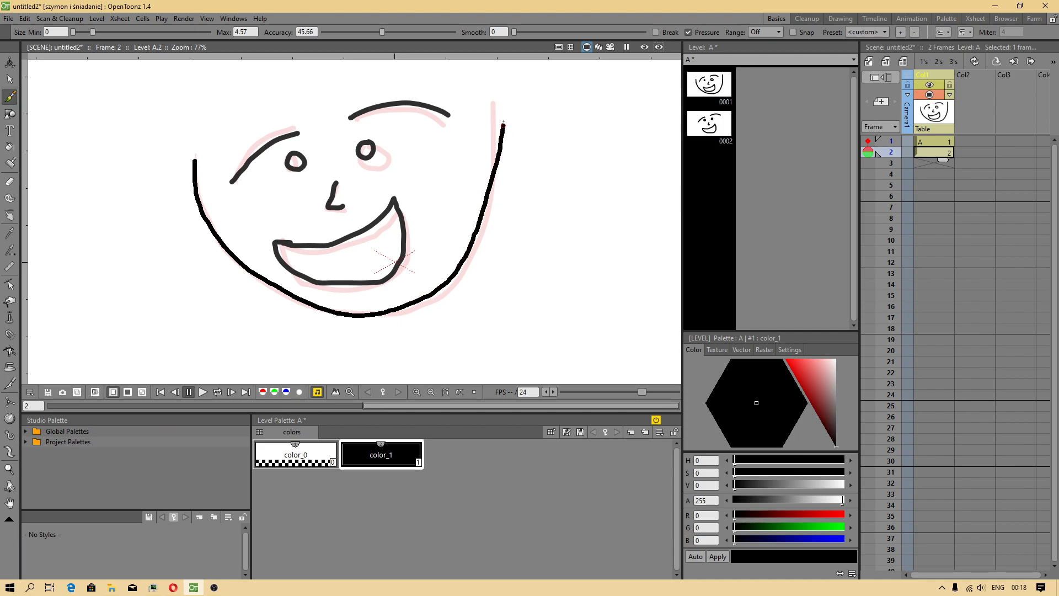
click(895, 163)
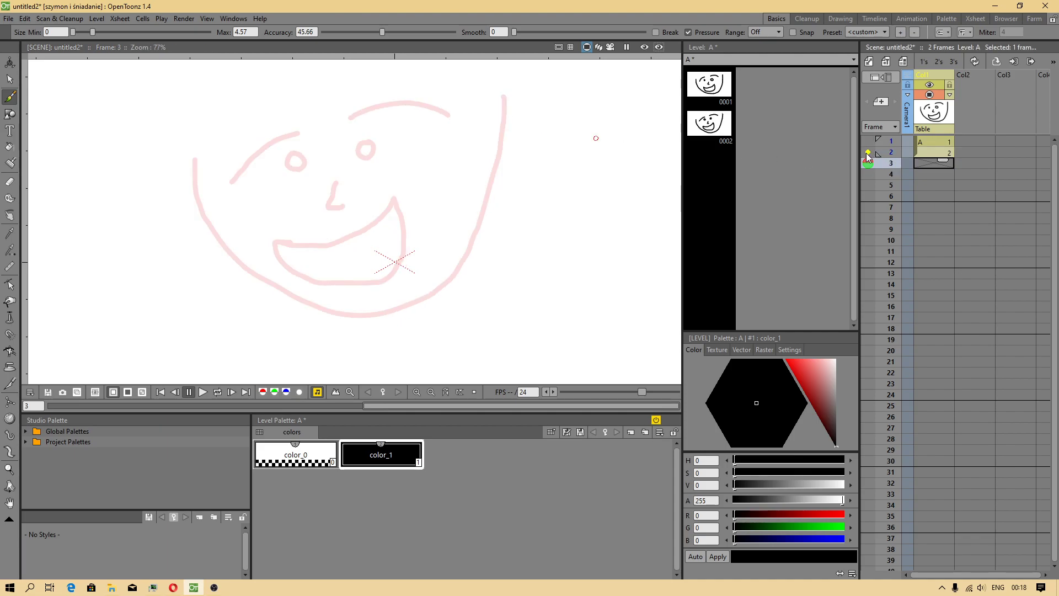
Hide the onion skin, enable Shift and Trace on frame 3, and trace the left eyebrow
click(876, 153)
right_click(893, 160)
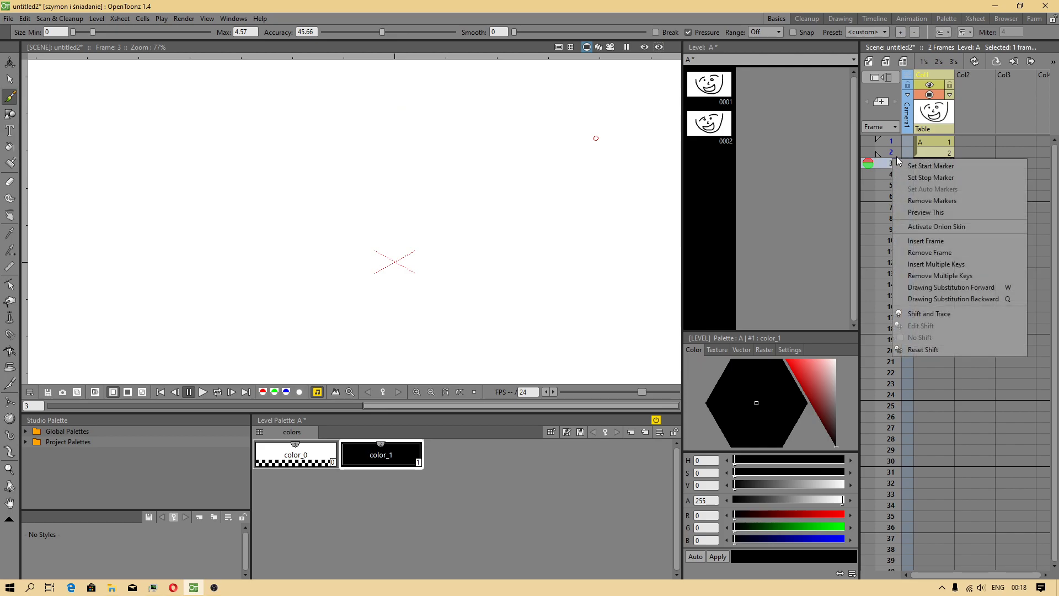
click(917, 314)
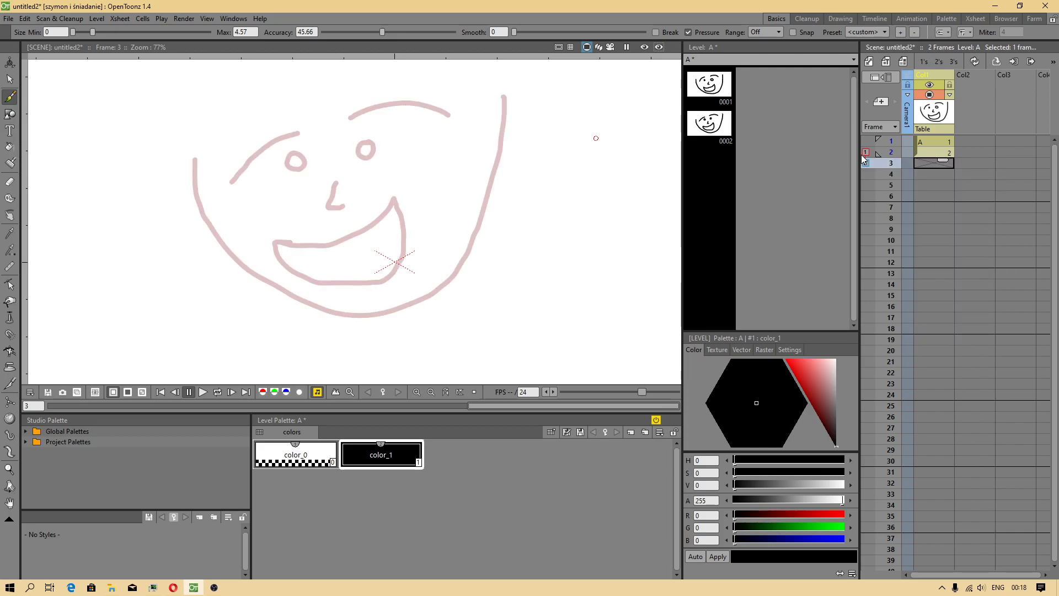
drag(234, 182, 305, 133)
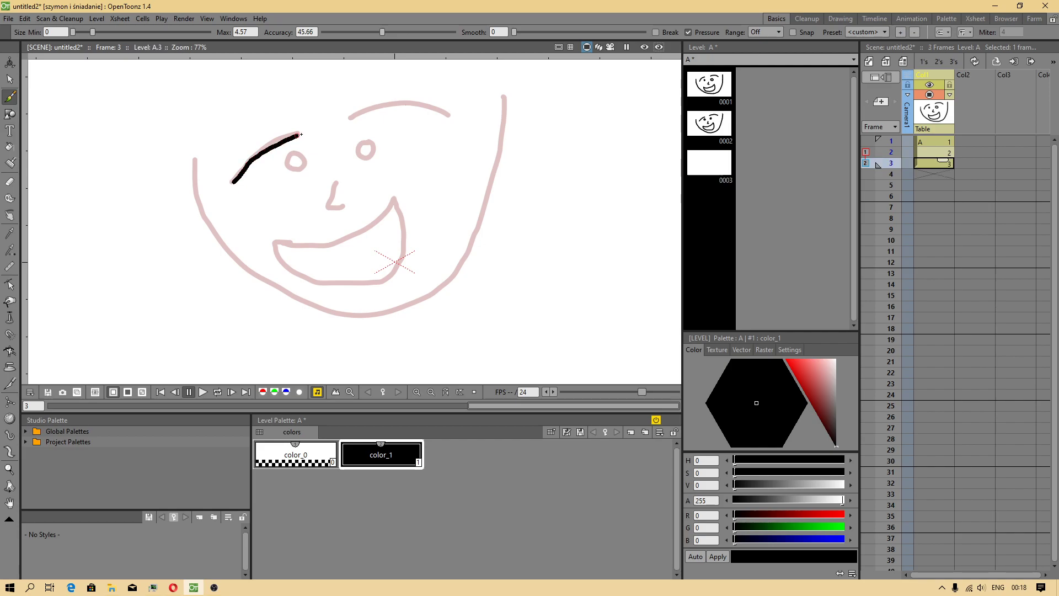
Trace the right eyebrow and both eyes on frame 3
click(234, 18)
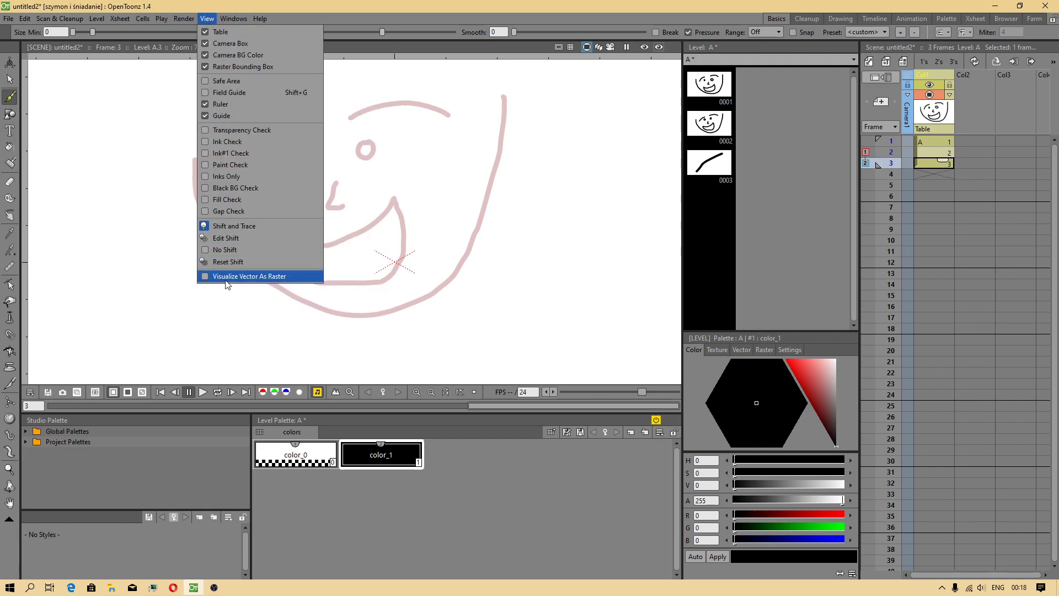
click(226, 279)
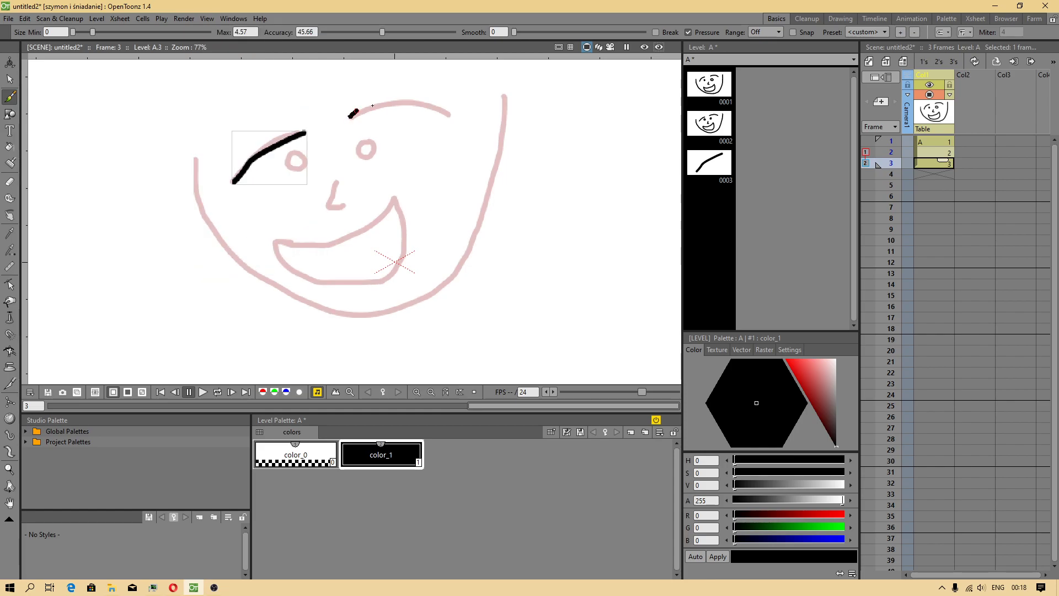
drag(349, 118, 436, 100)
drag(366, 138, 365, 139)
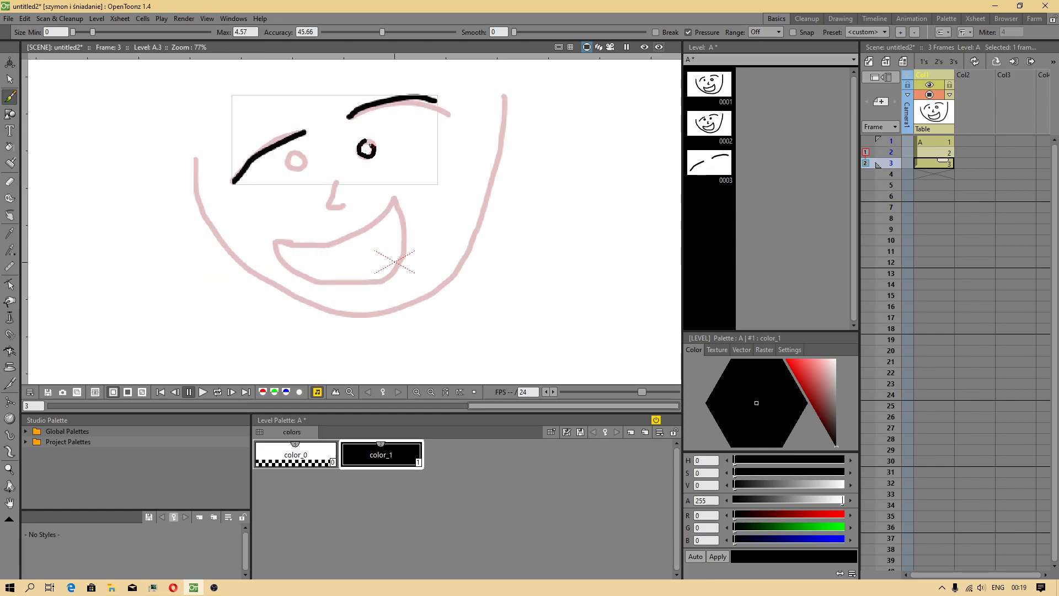
mouse_move(303, 153)
mouse_down()
mouse_move(289, 154)
mouse_move(301, 151)
mouse_move(330, 203)
mouse_move(352, 209)
mouse_up()
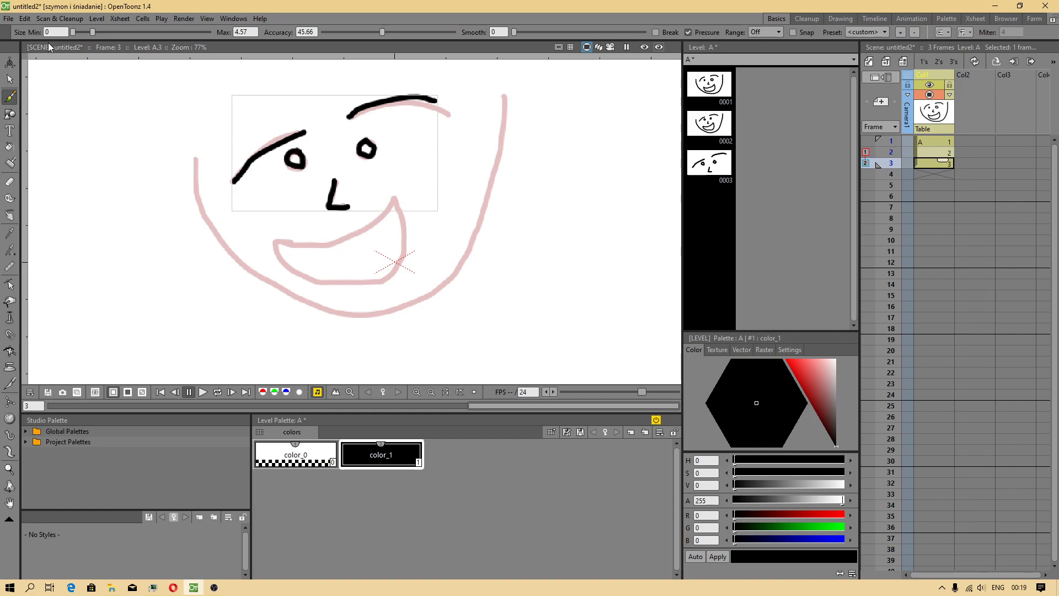
click(7, 18)
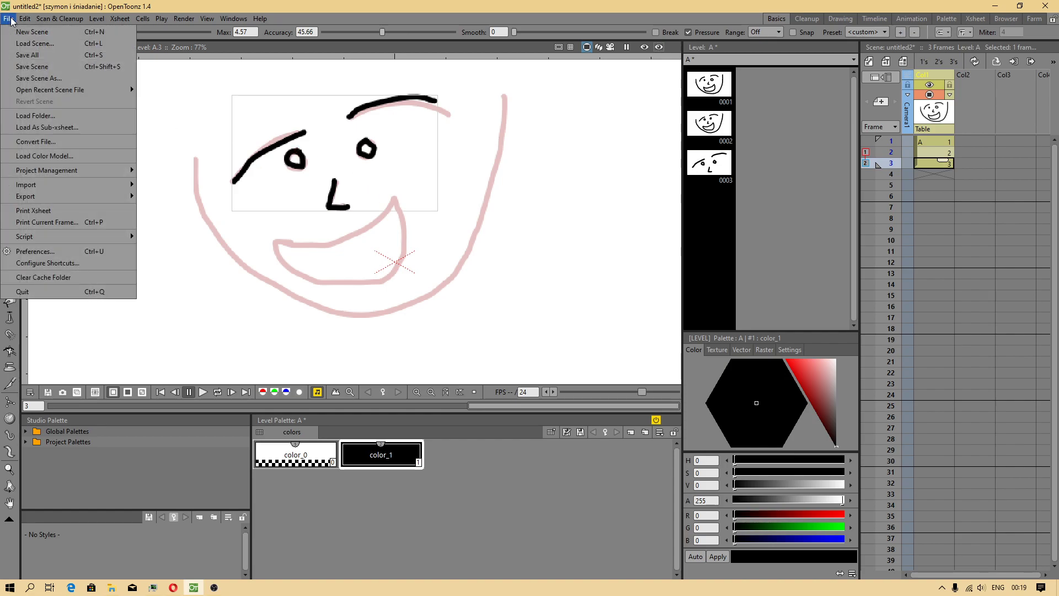
Toggle Enable Autocreation off and back on in Preferences, then view General settings
click(31, 250)
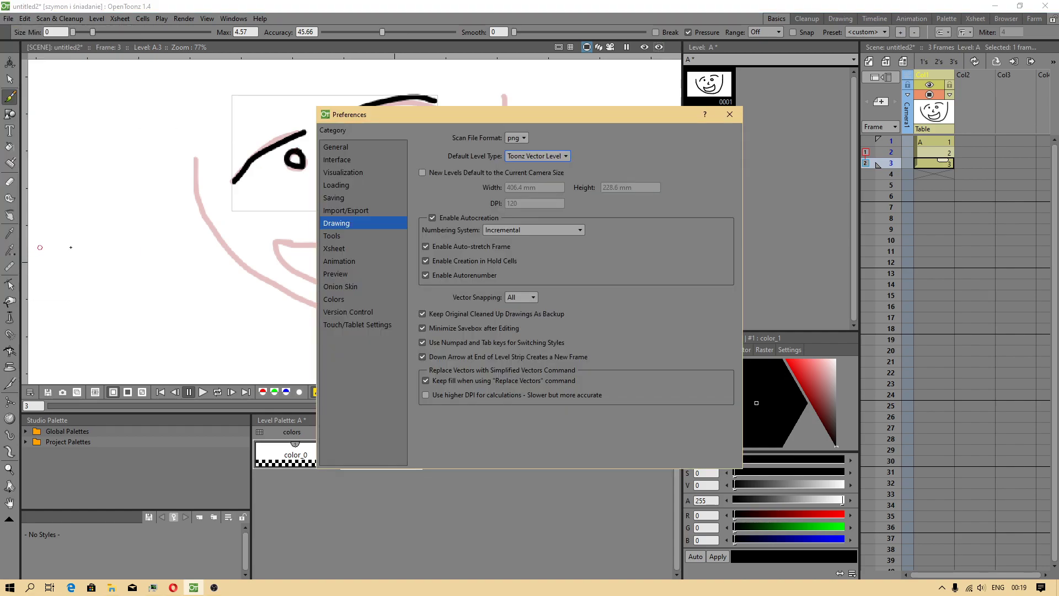
click(432, 218)
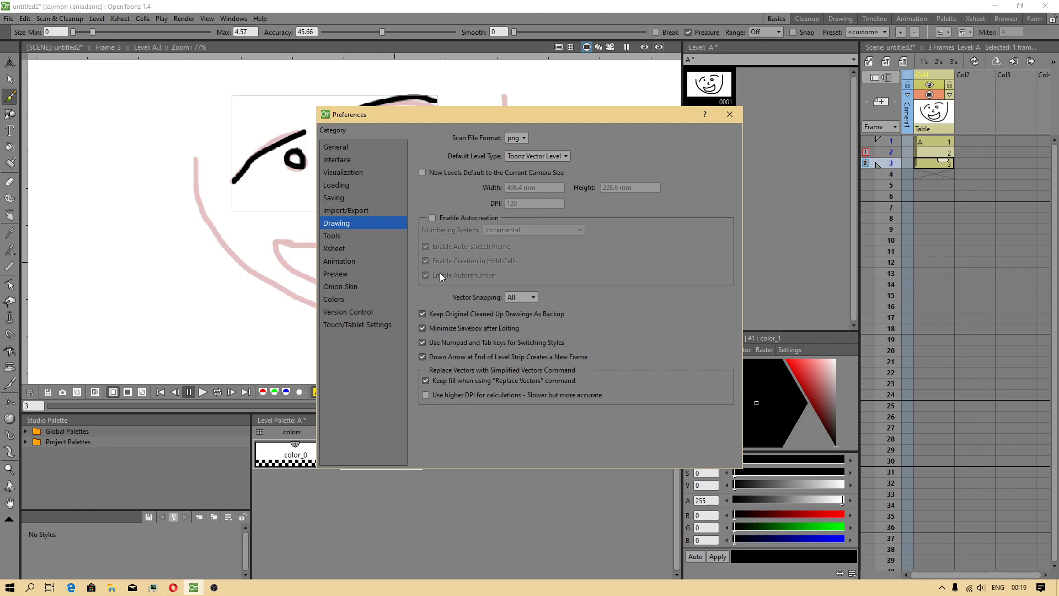
click(431, 217)
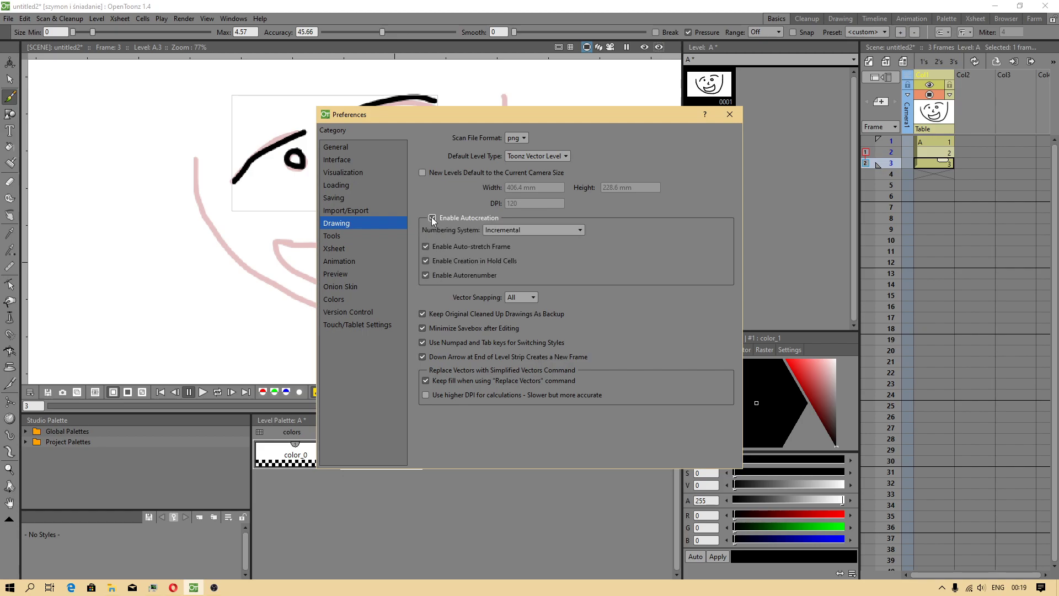
click(344, 150)
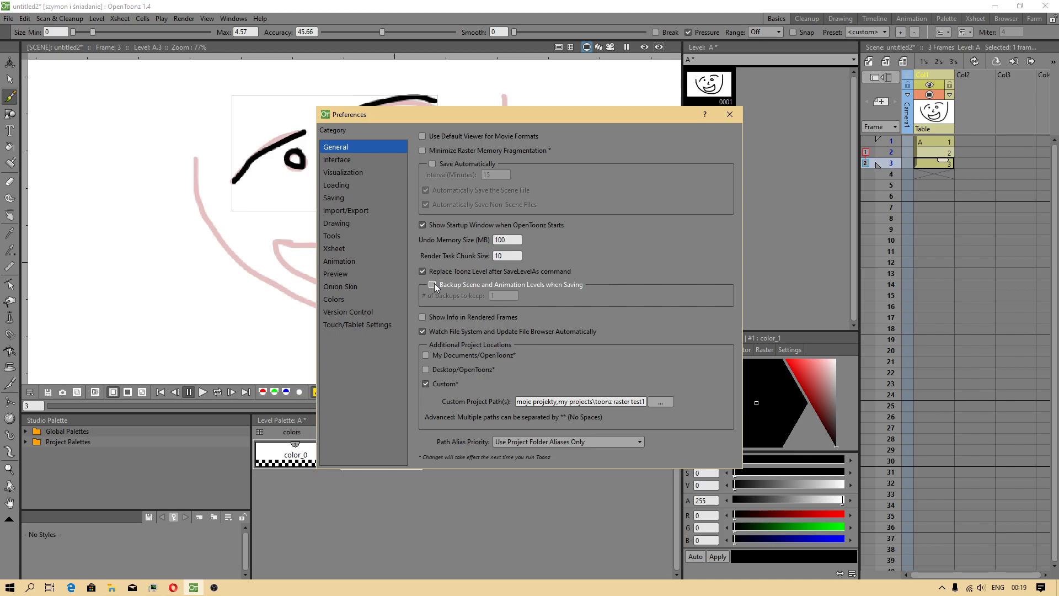
In Visualization, hide zero-thickness lines and enable Antialiased Region Boundaries
click(357, 176)
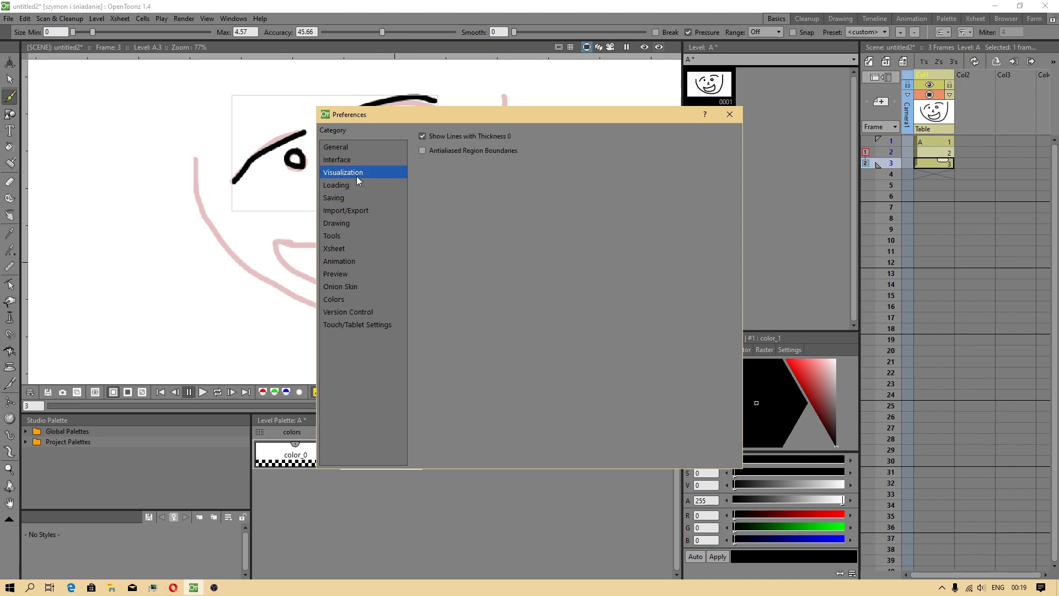
click(424, 137)
click(422, 152)
click(729, 115)
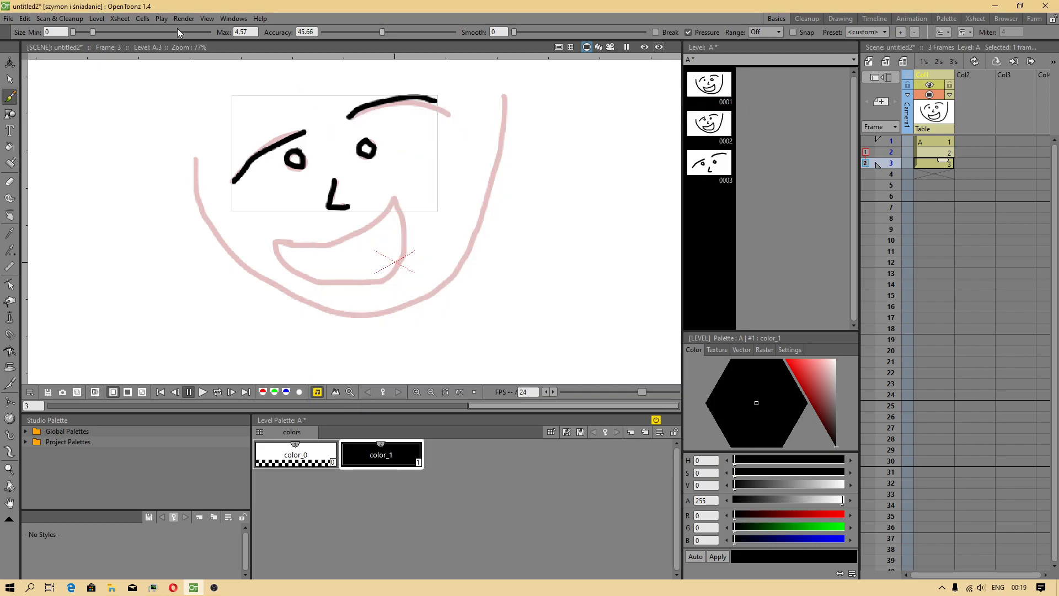
Trace the mouth and head outline on frame 3, toggling Shift and Trace off and on
mouse_move(277, 238)
mouse_down()
mouse_move(410, 252)
mouse_move(278, 240)
mouse_up()
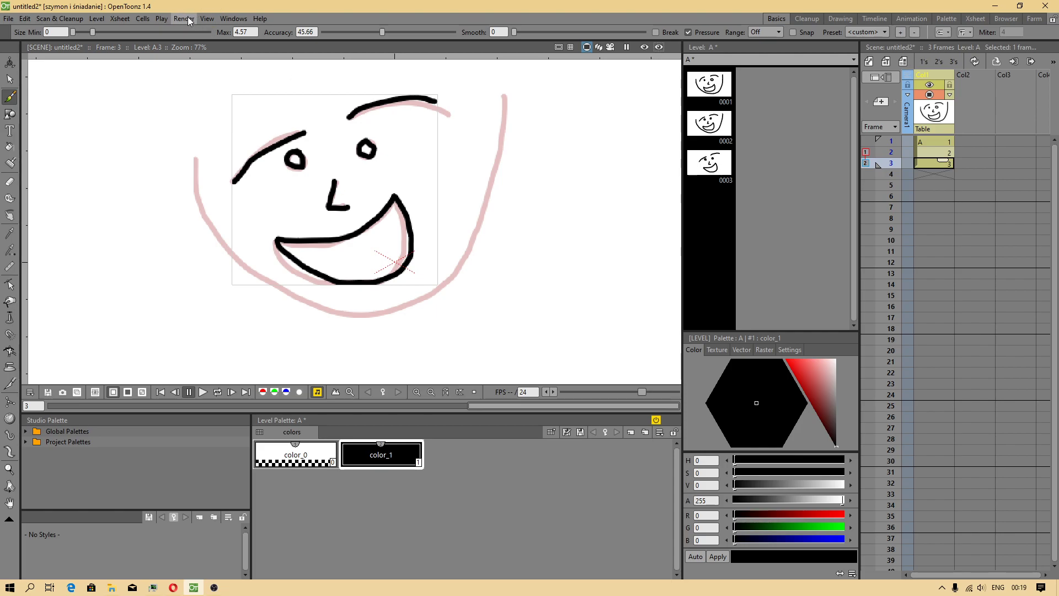
click(206, 19)
click(215, 227)
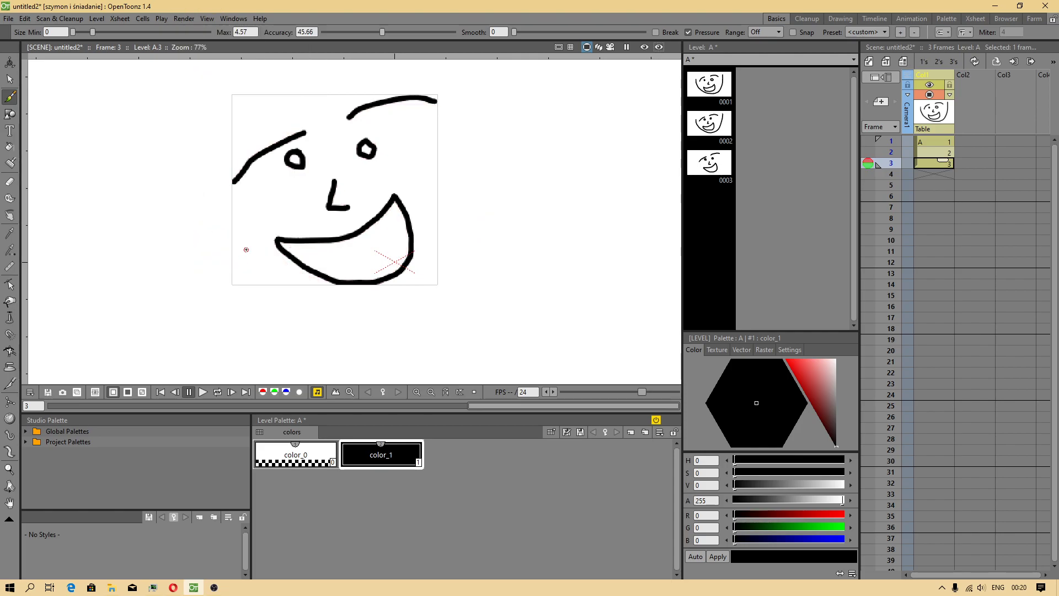
click(206, 19)
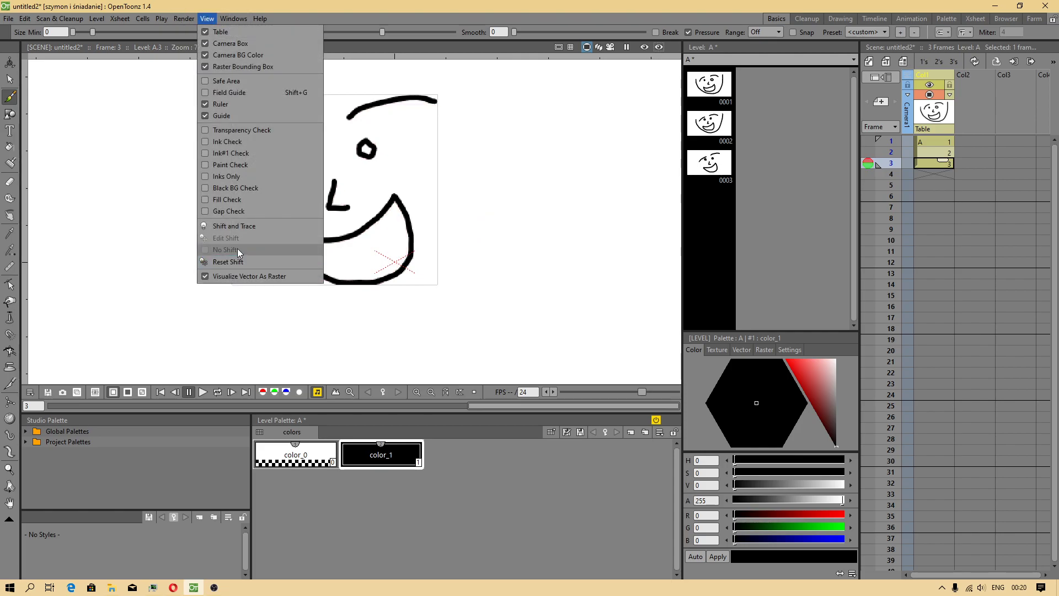
click(235, 226)
click(207, 18)
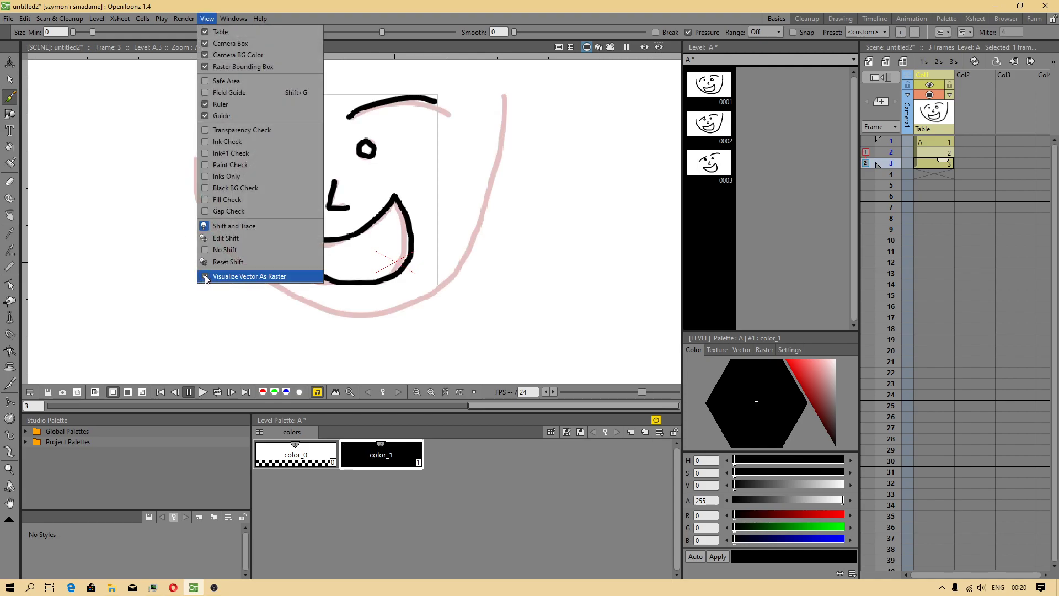
click(240, 276)
mouse_move(194, 157)
mouse_down()
mouse_move(329, 308)
mouse_move(494, 213)
mouse_move(502, 98)
mouse_up()
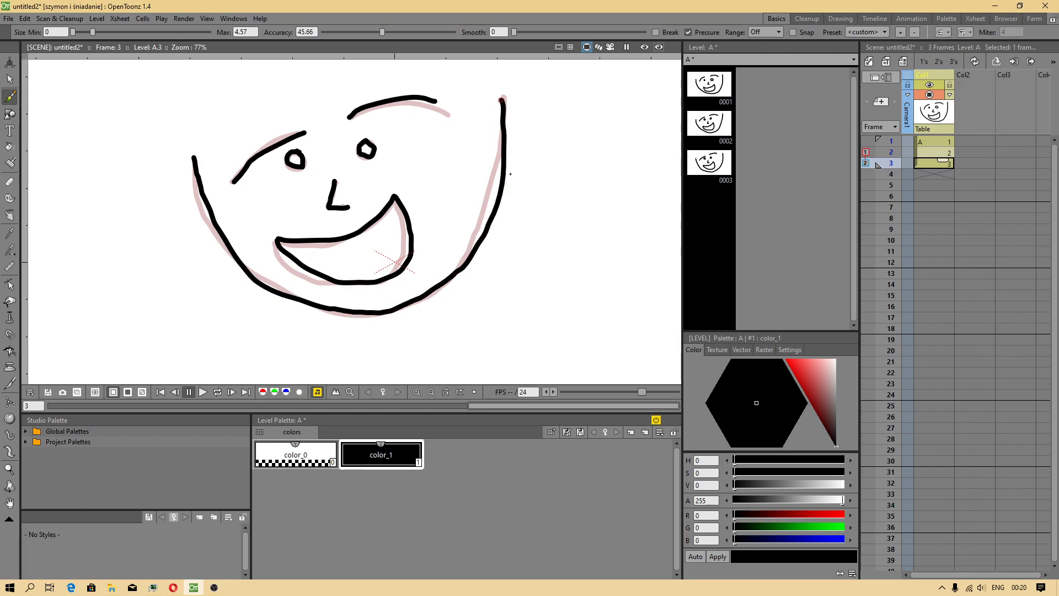
Reopen Preferences, undo a stray stroke, and check Antialiased Region Boundaries
click(8, 18)
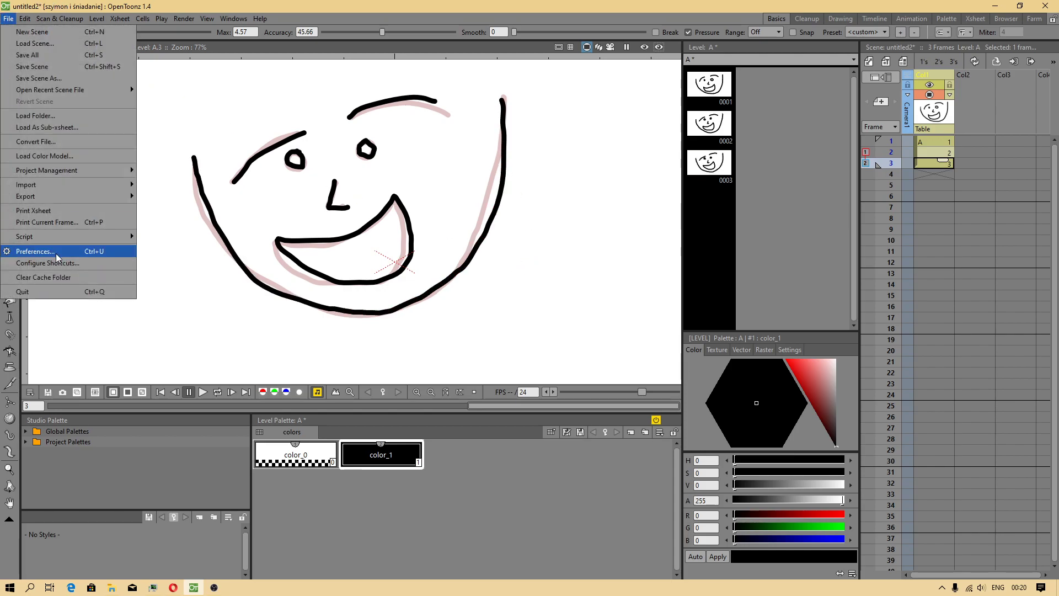
click(36, 251)
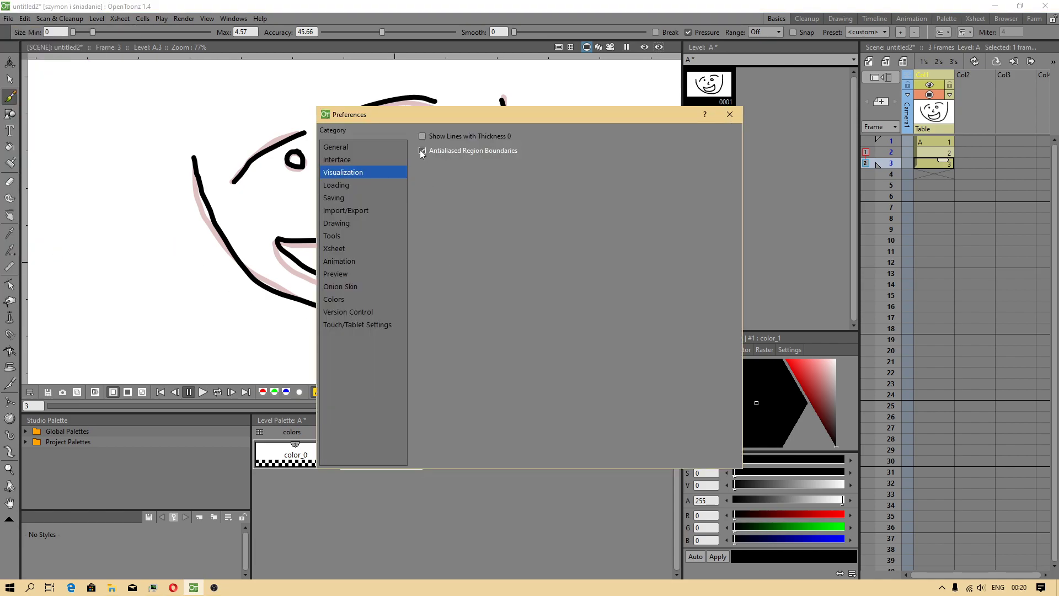
drag(148, 213, 202, 290)
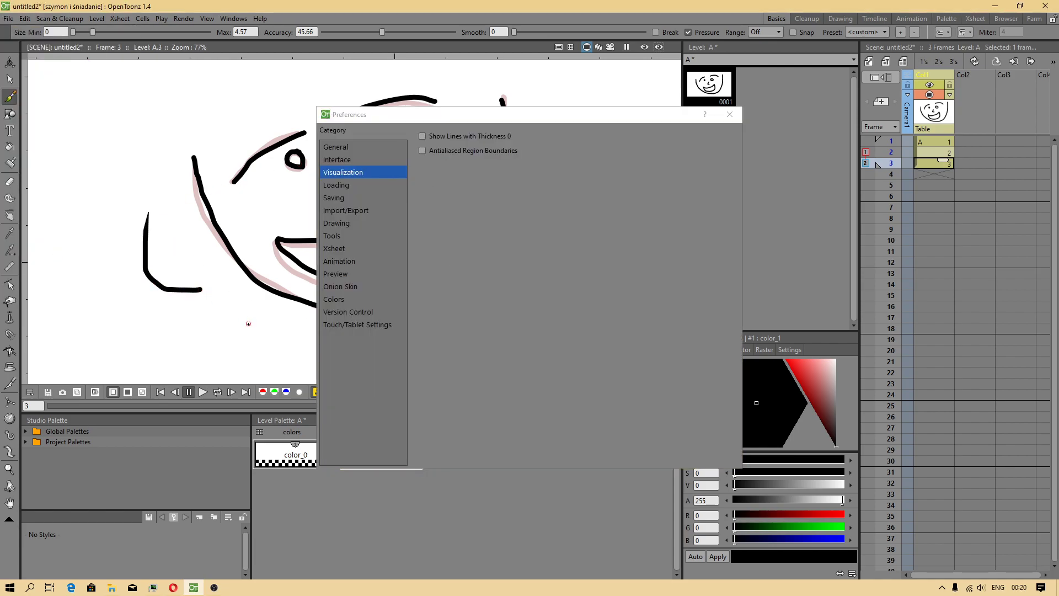
key(ctrl+z)
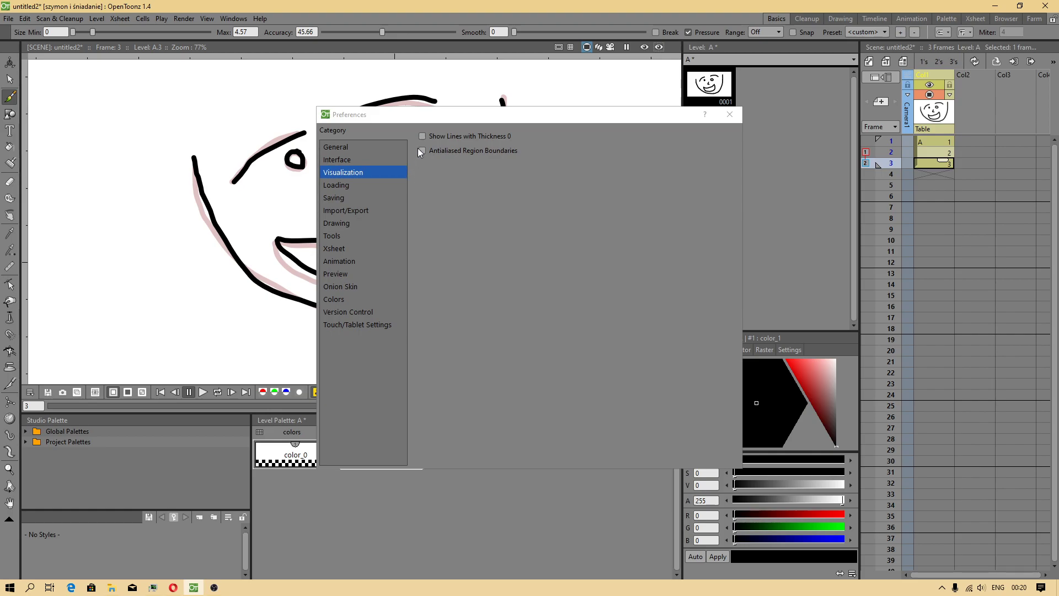
click(422, 150)
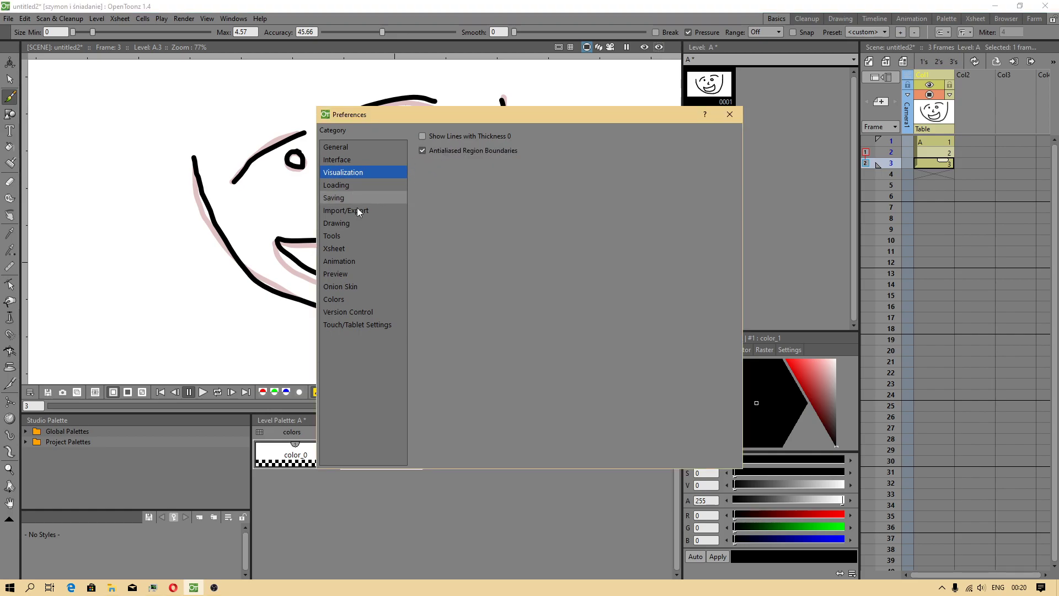
Browse Preview, Onion Skin (playback onion skin on), Version Control, Touch/Tablet and General preferences
click(354, 261)
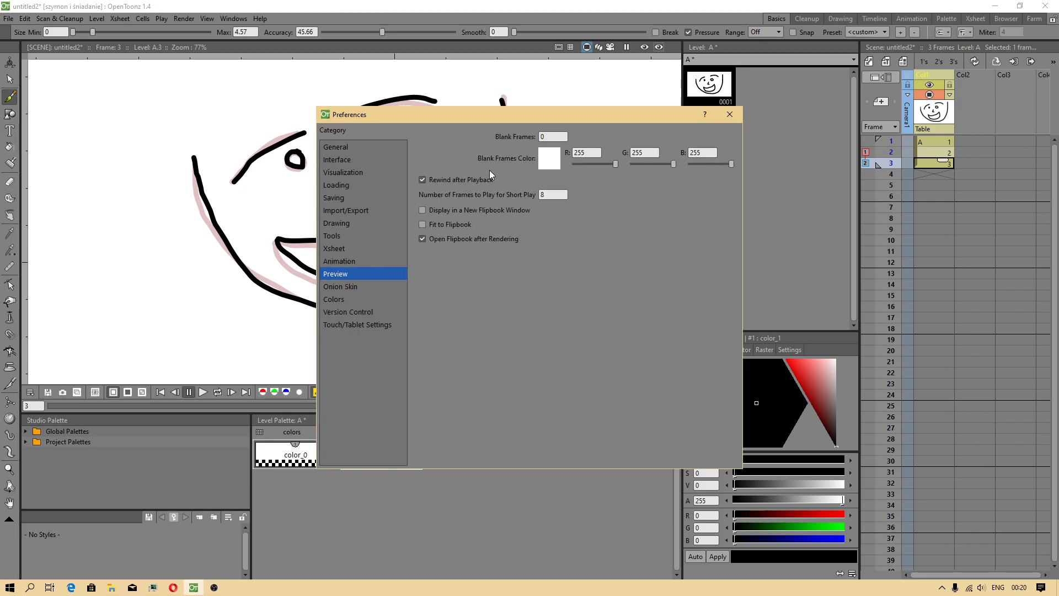
click(346, 288)
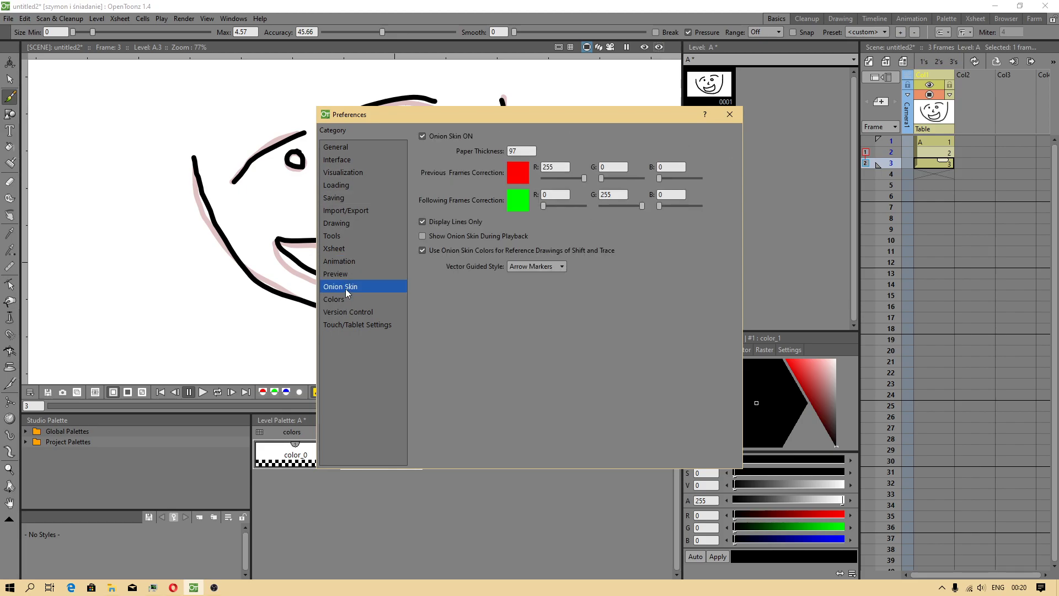
click(447, 238)
click(351, 300)
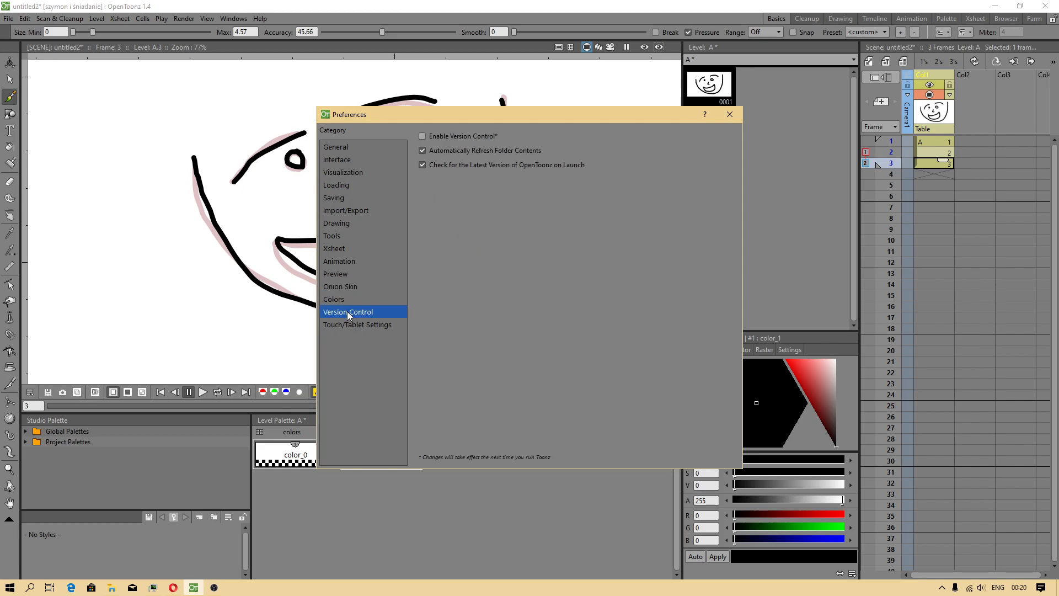
click(346, 325)
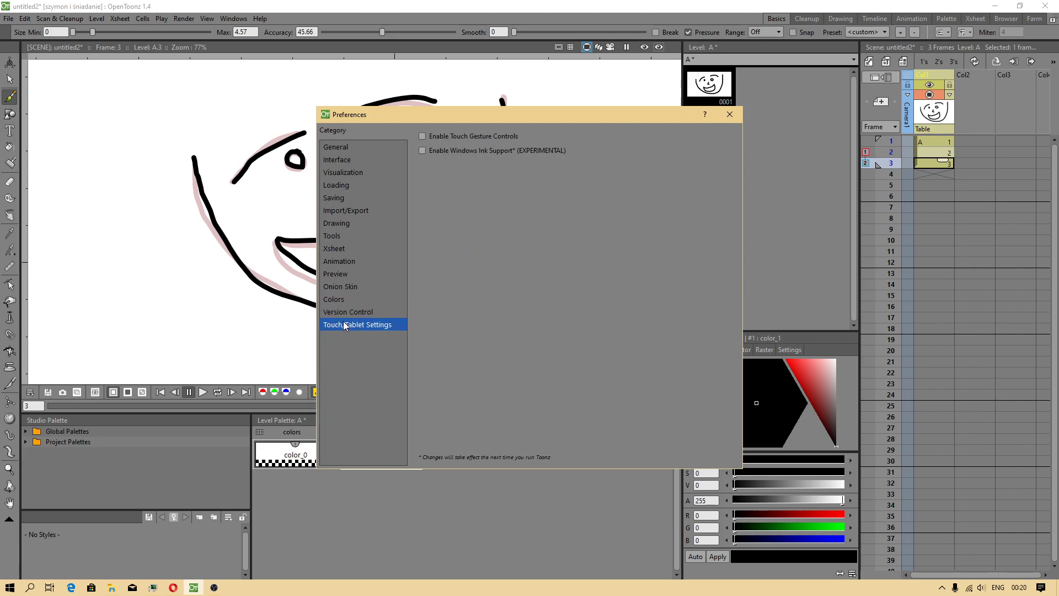
click(367, 148)
click(361, 325)
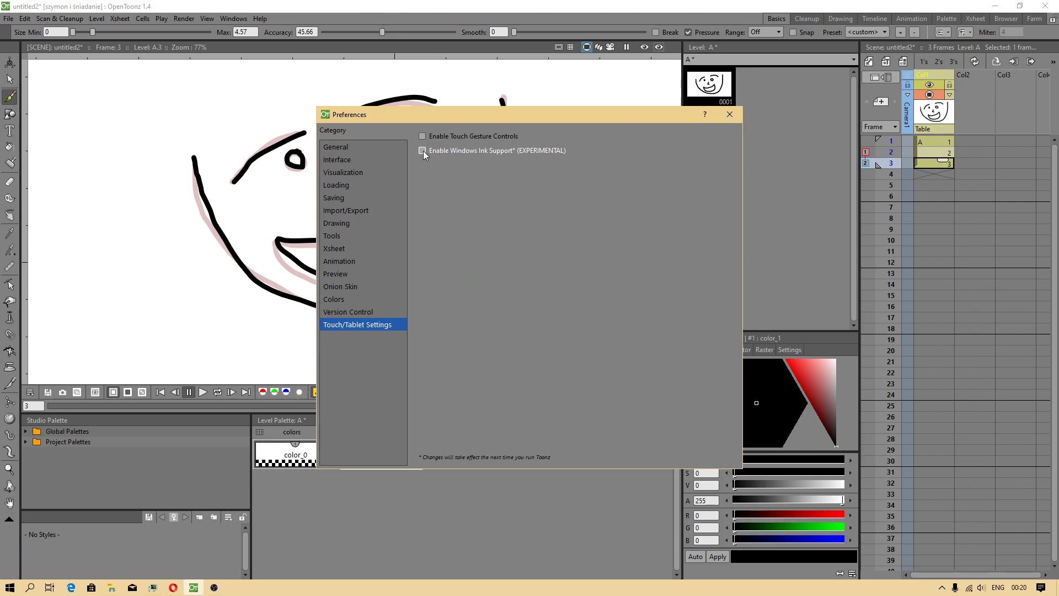
click(341, 148)
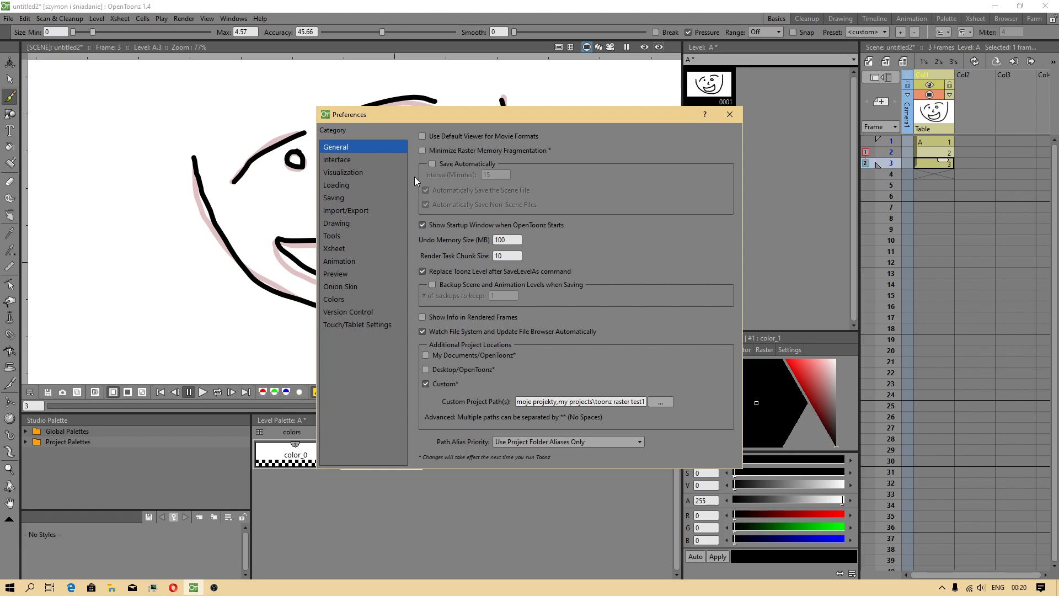
Close Preferences, glance at the Help menu, then switch to OBS to stop recording
click(729, 115)
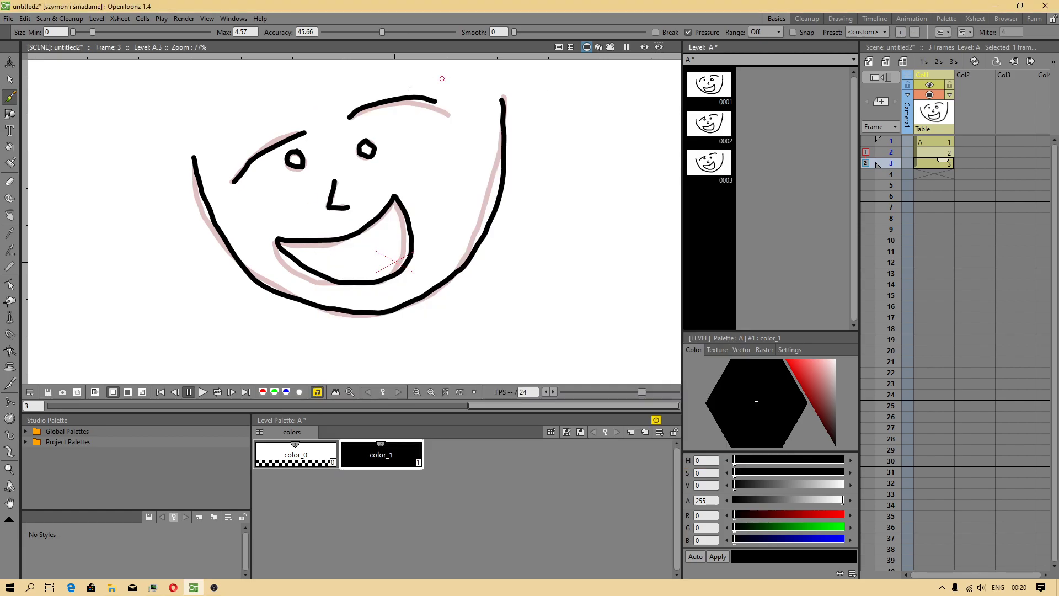
click(260, 18)
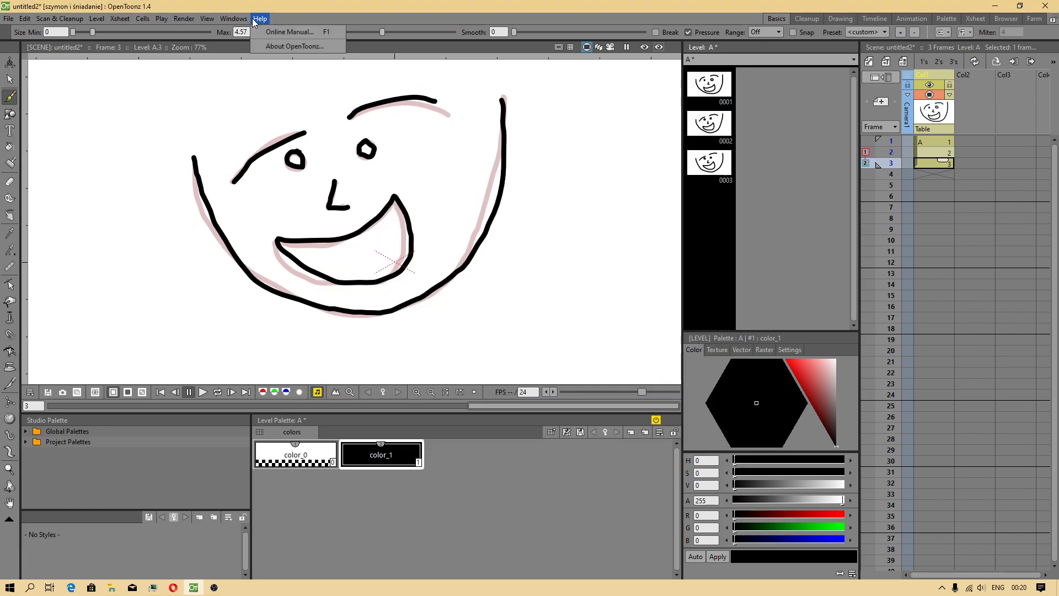
click(591, 32)
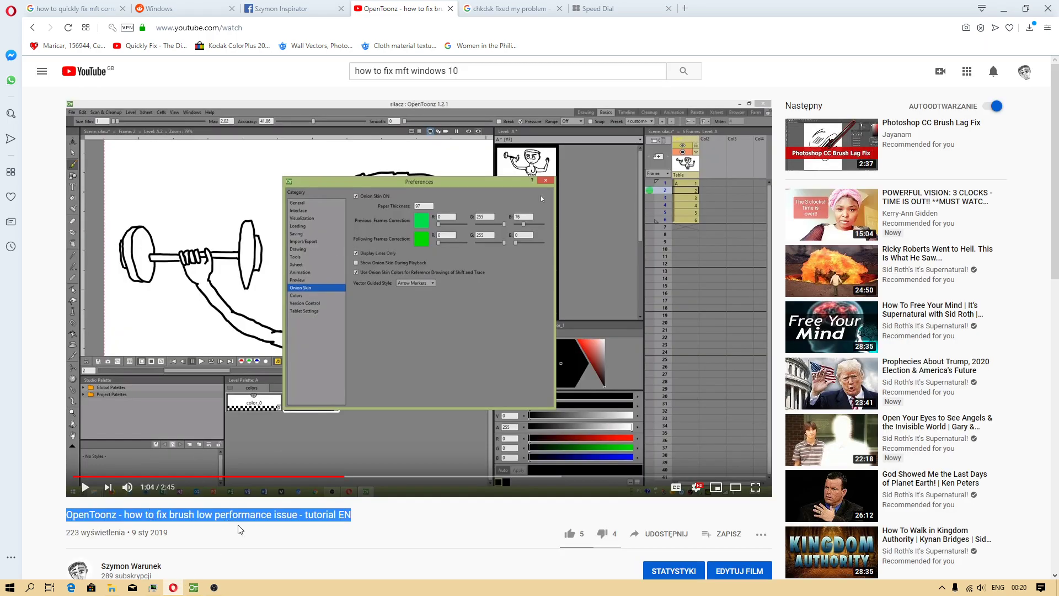
click(266, 538)
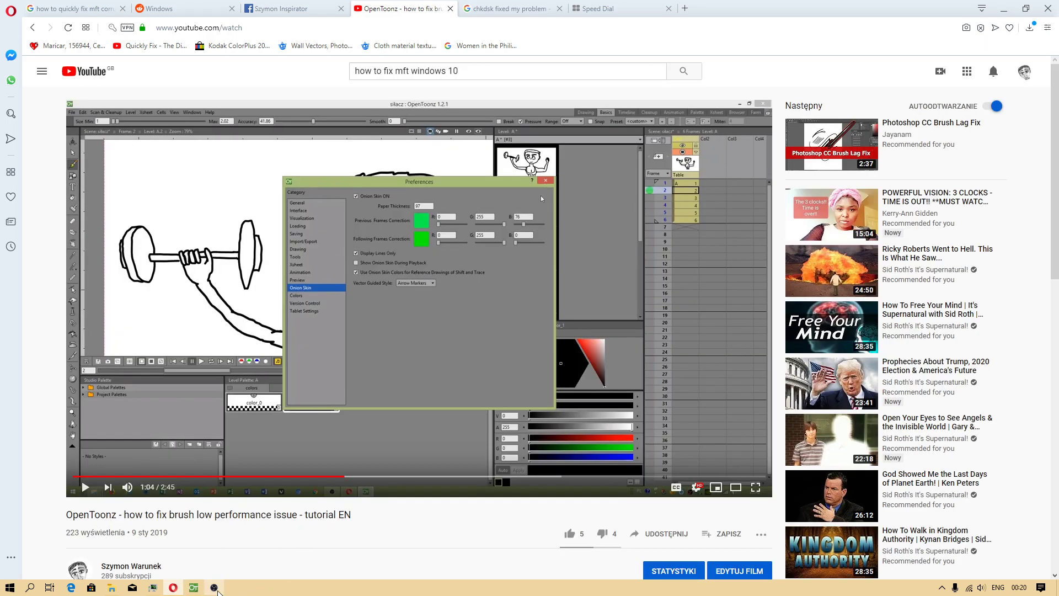
click(214, 588)
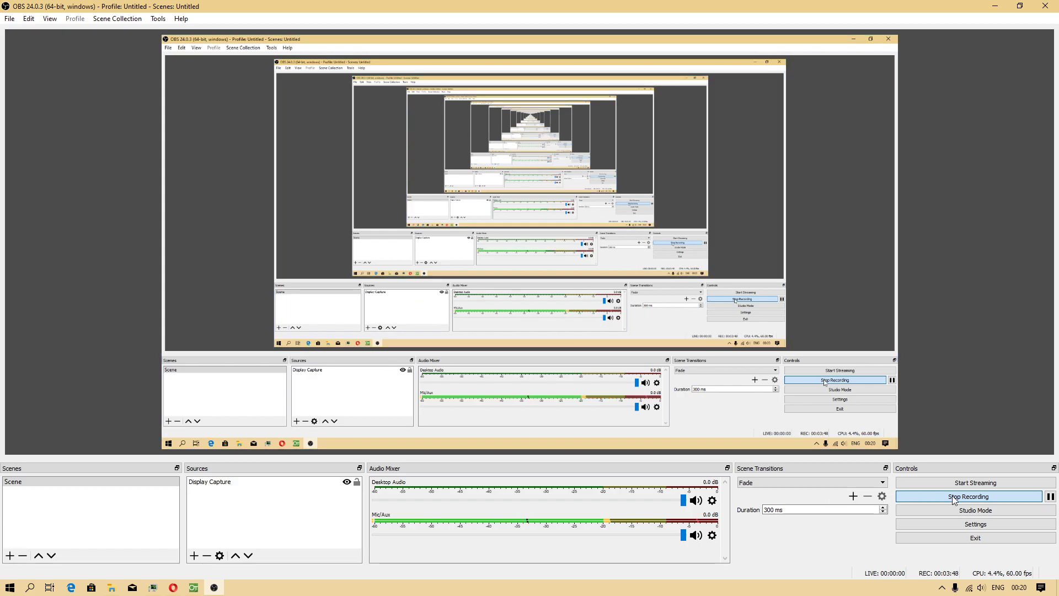